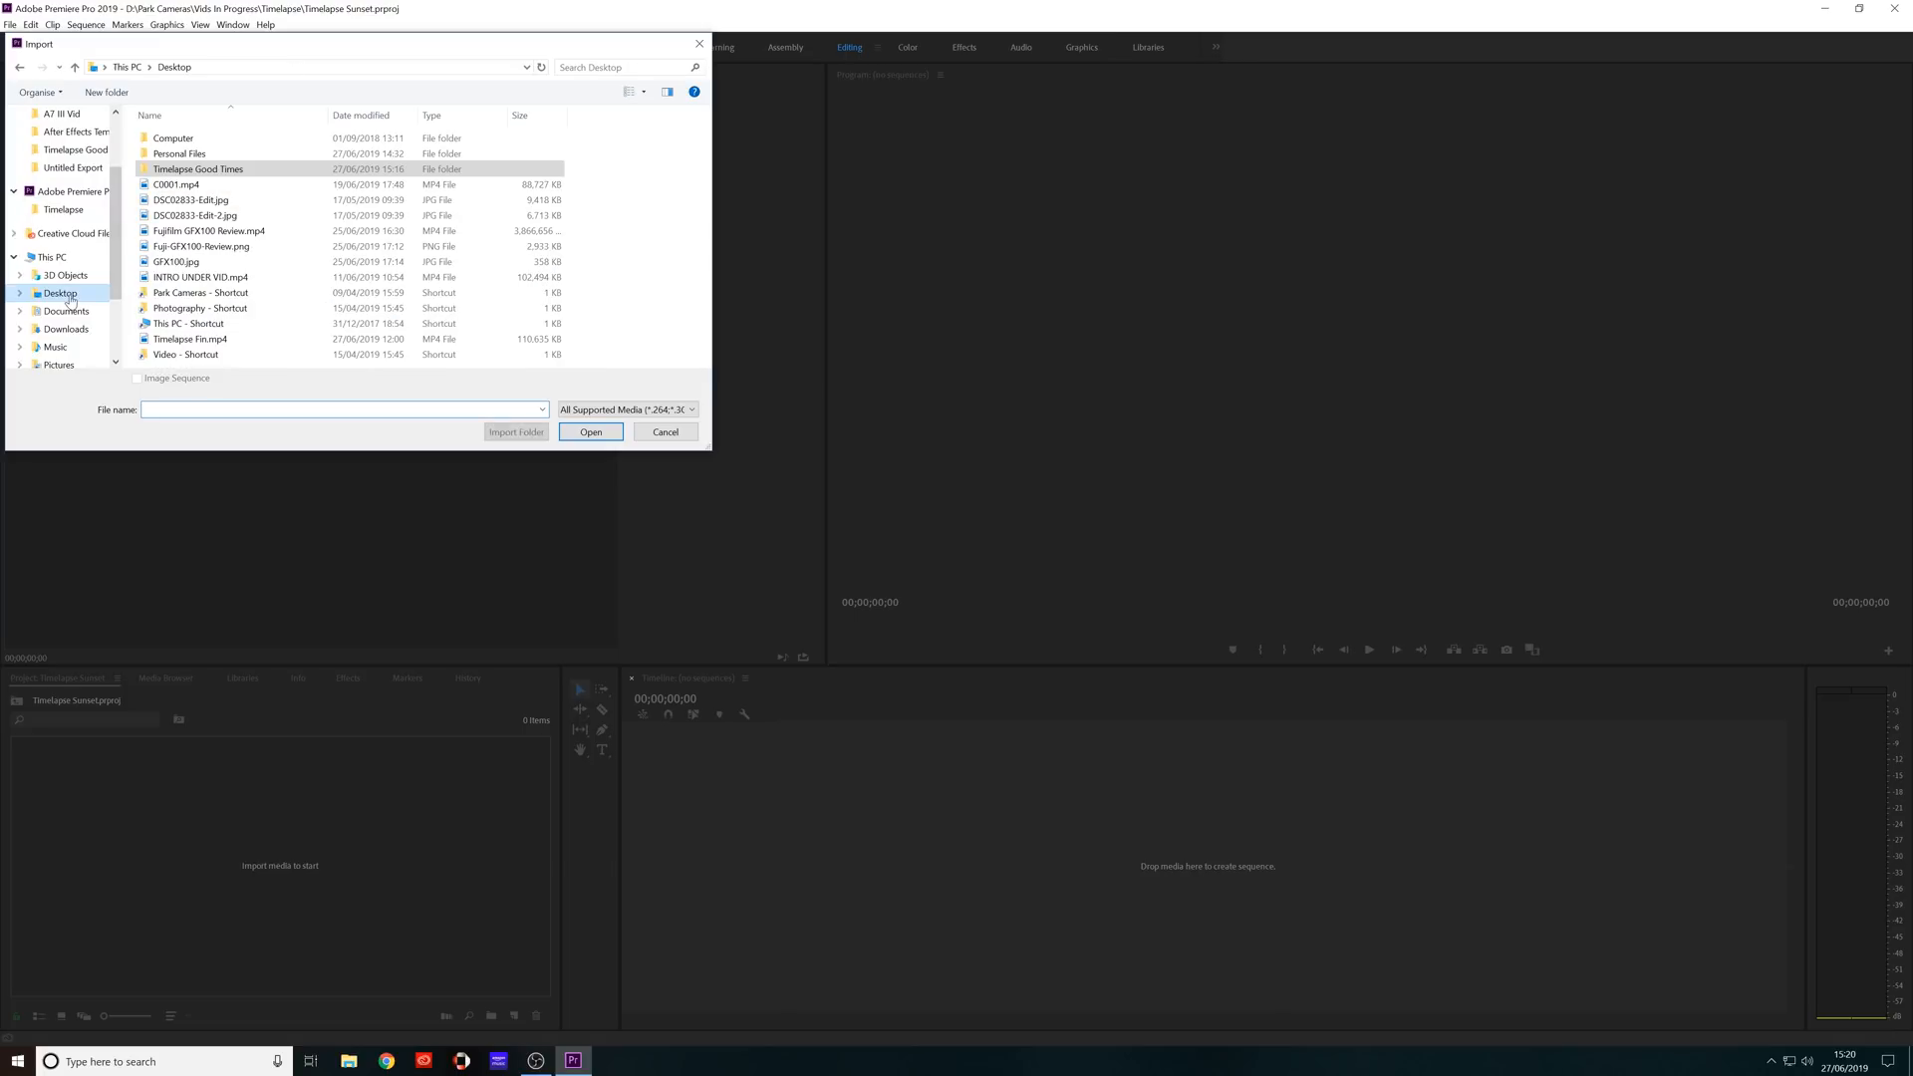
# Import the photos in the Timelapse Good Times folder as an image sequence starting with DSC04992.jpg.
pyautogui.doubleClick(187, 169)
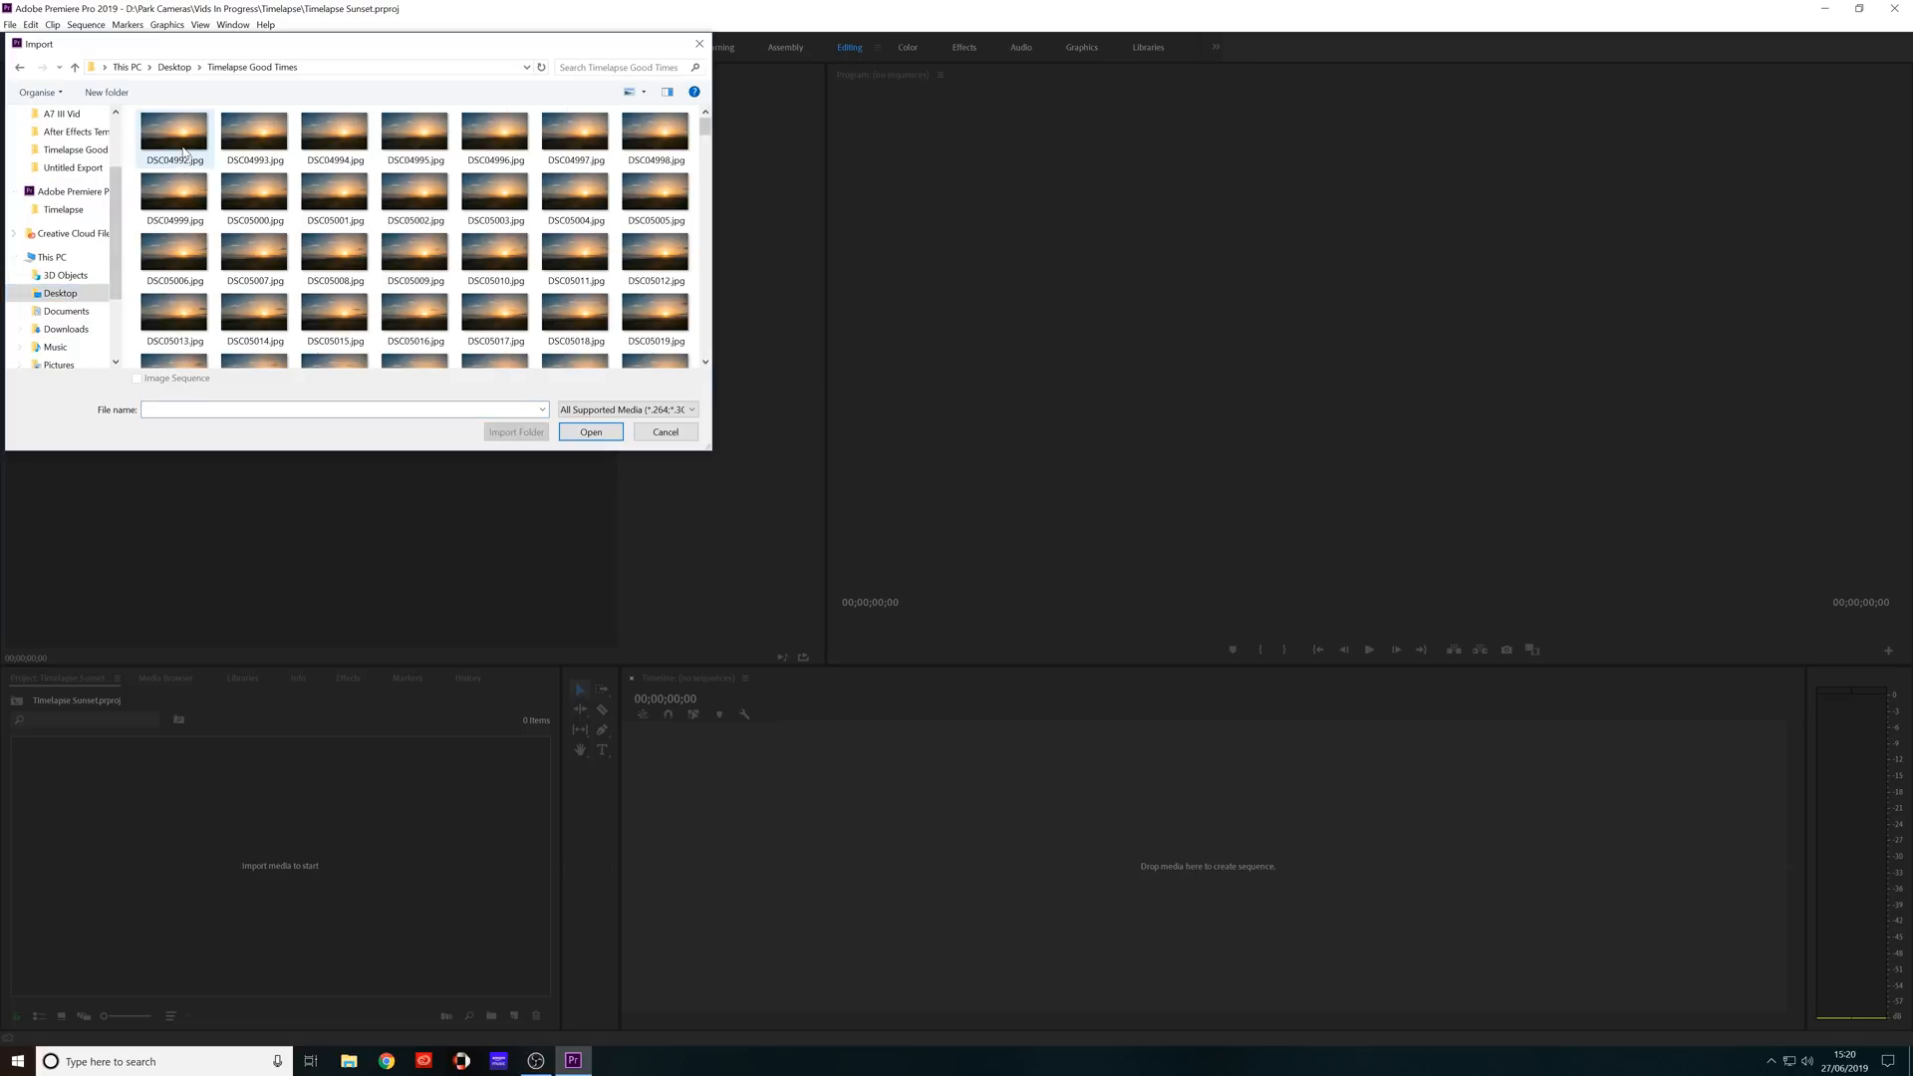
pyautogui.scroll(-10, 416, 269)
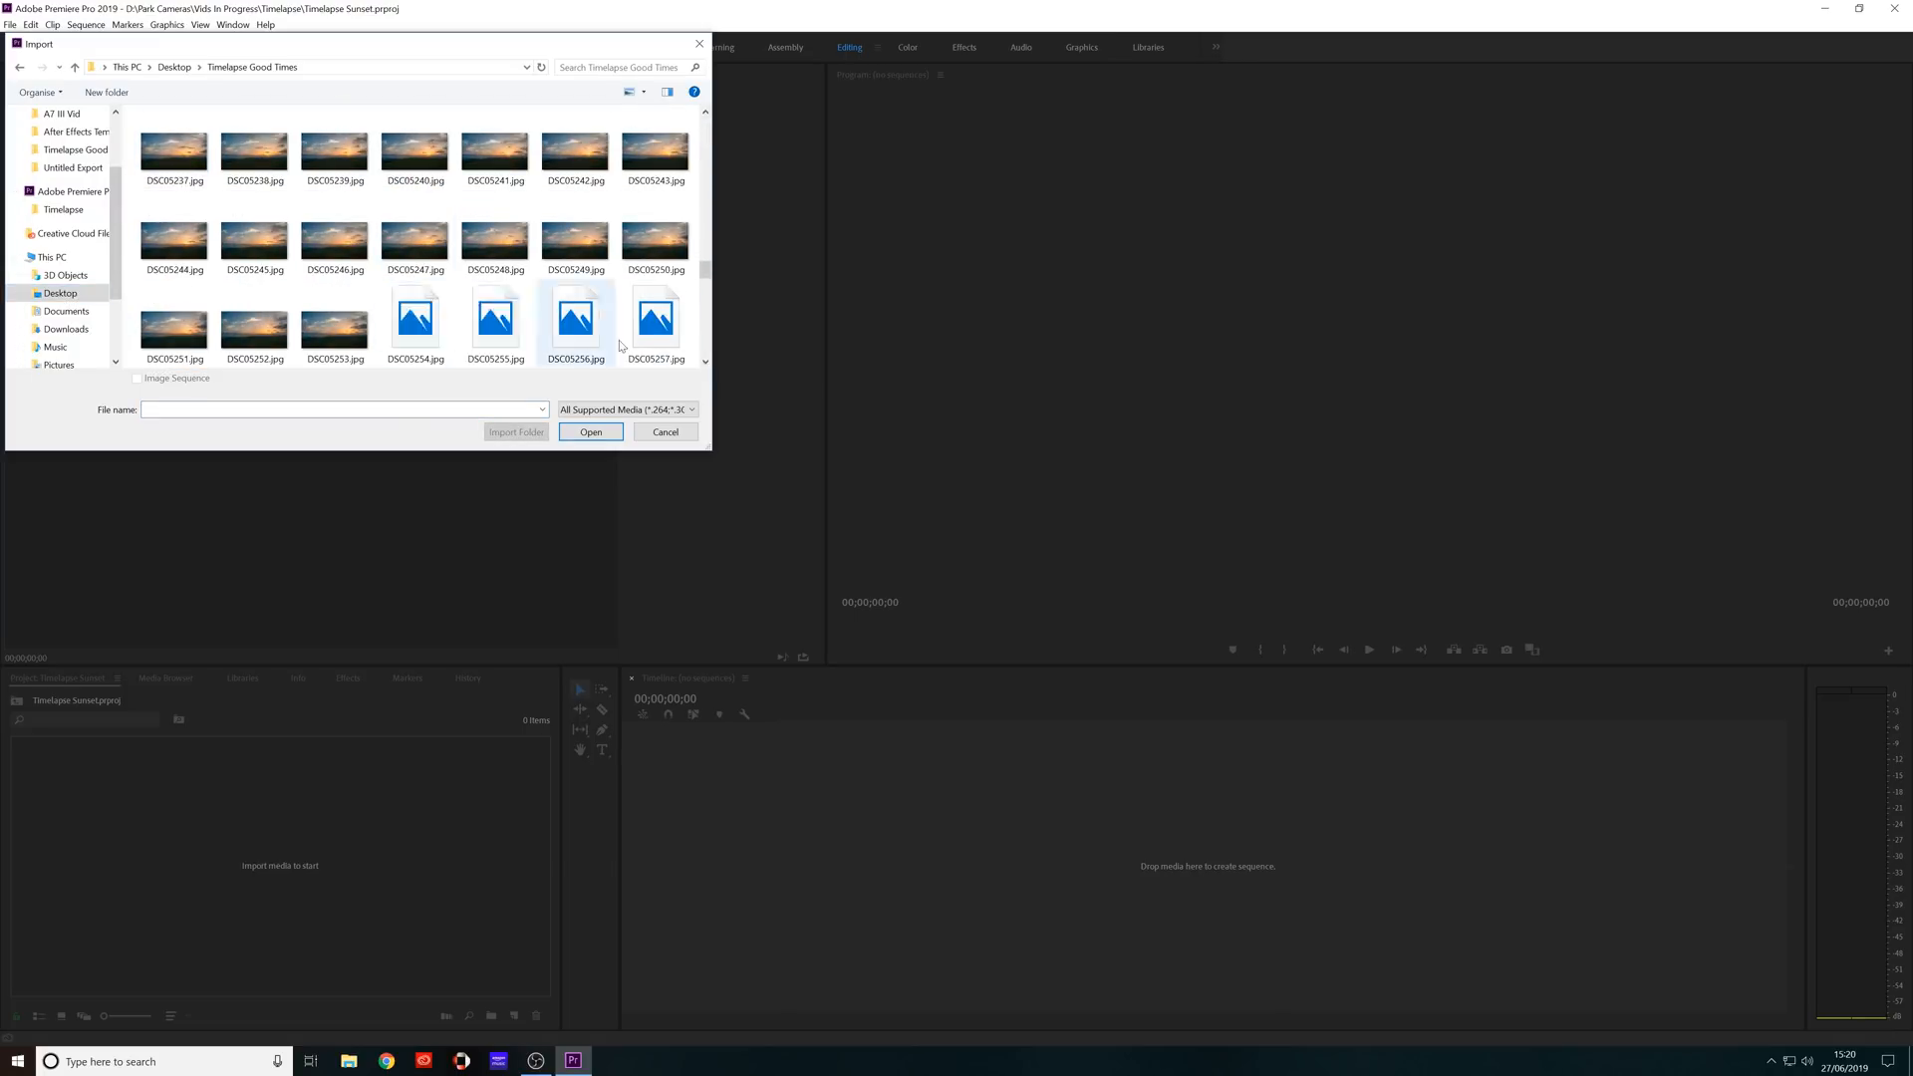
pyautogui.scroll(-15, 568, 349)
pyautogui.moveTo(704, 351); pyautogui.dragTo(706, 118)
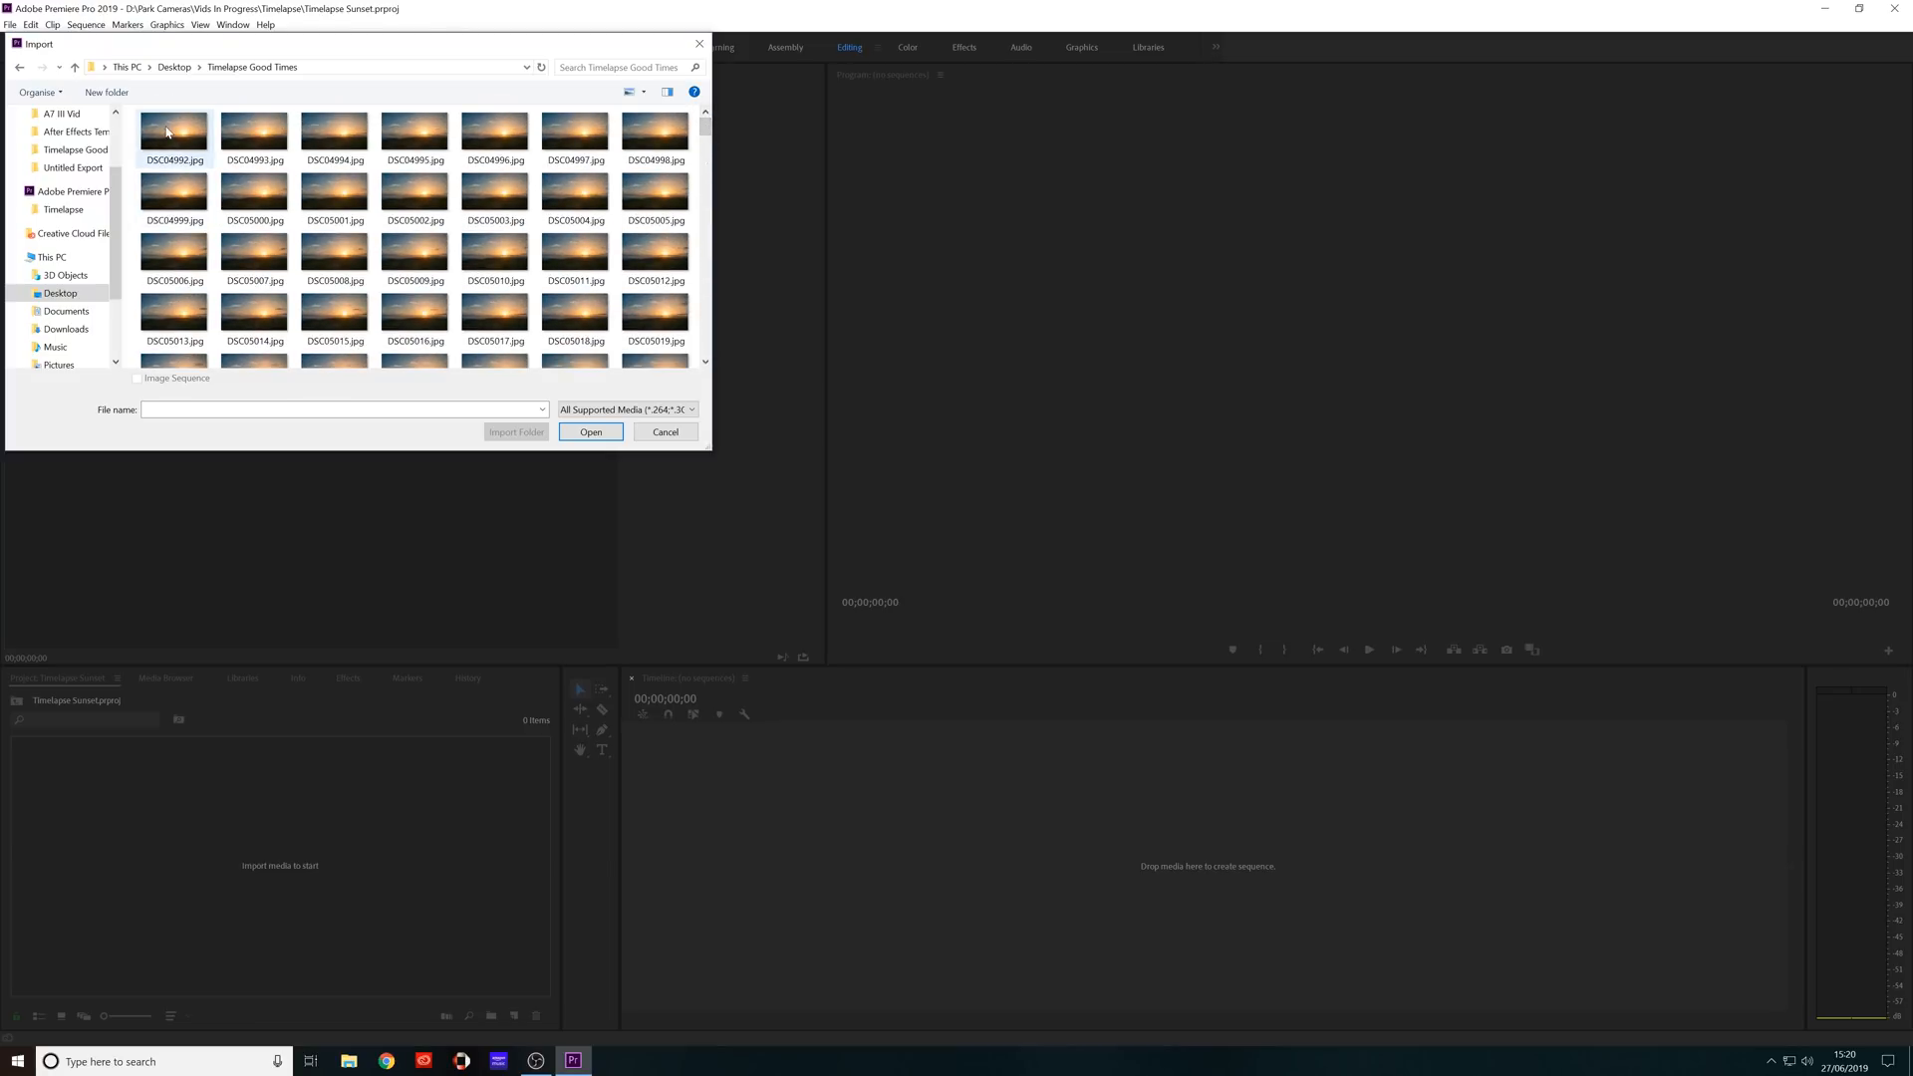
pyautogui.click(166, 133)
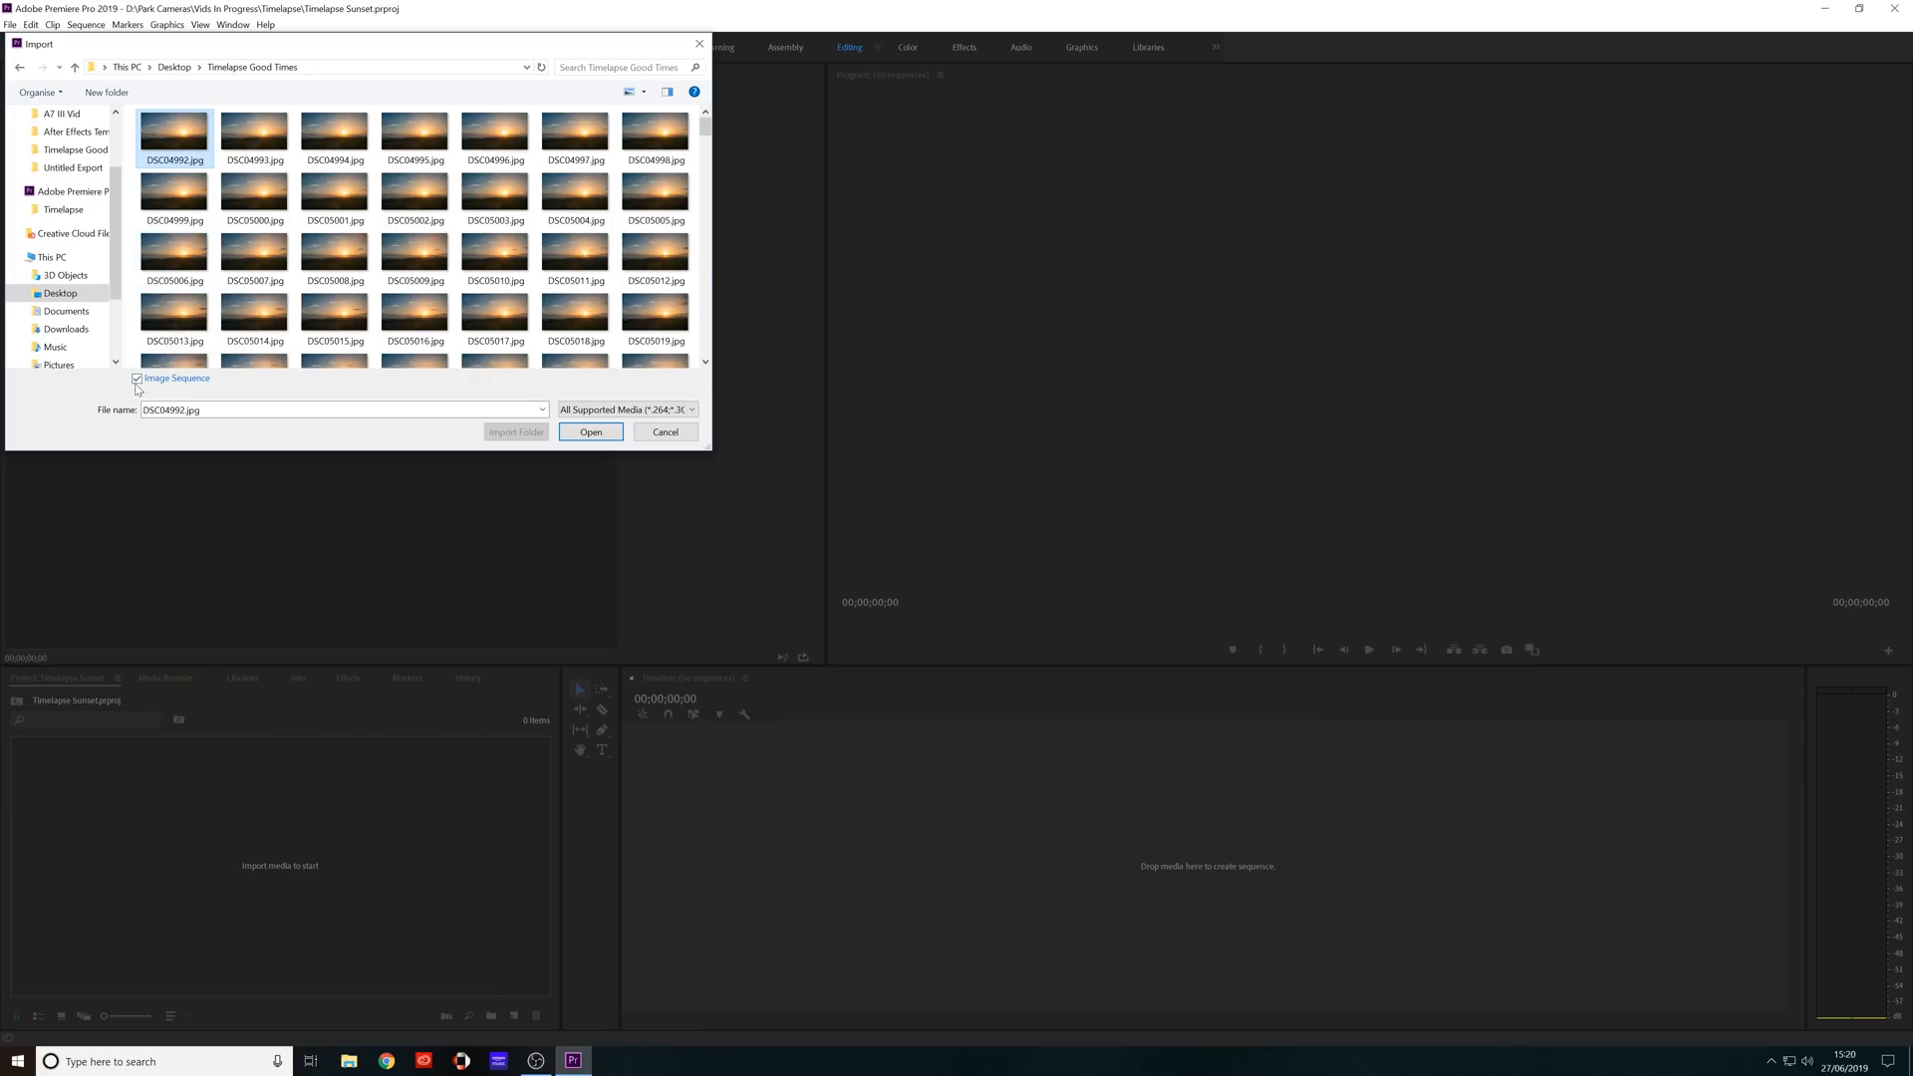
pyautogui.click(137, 378)
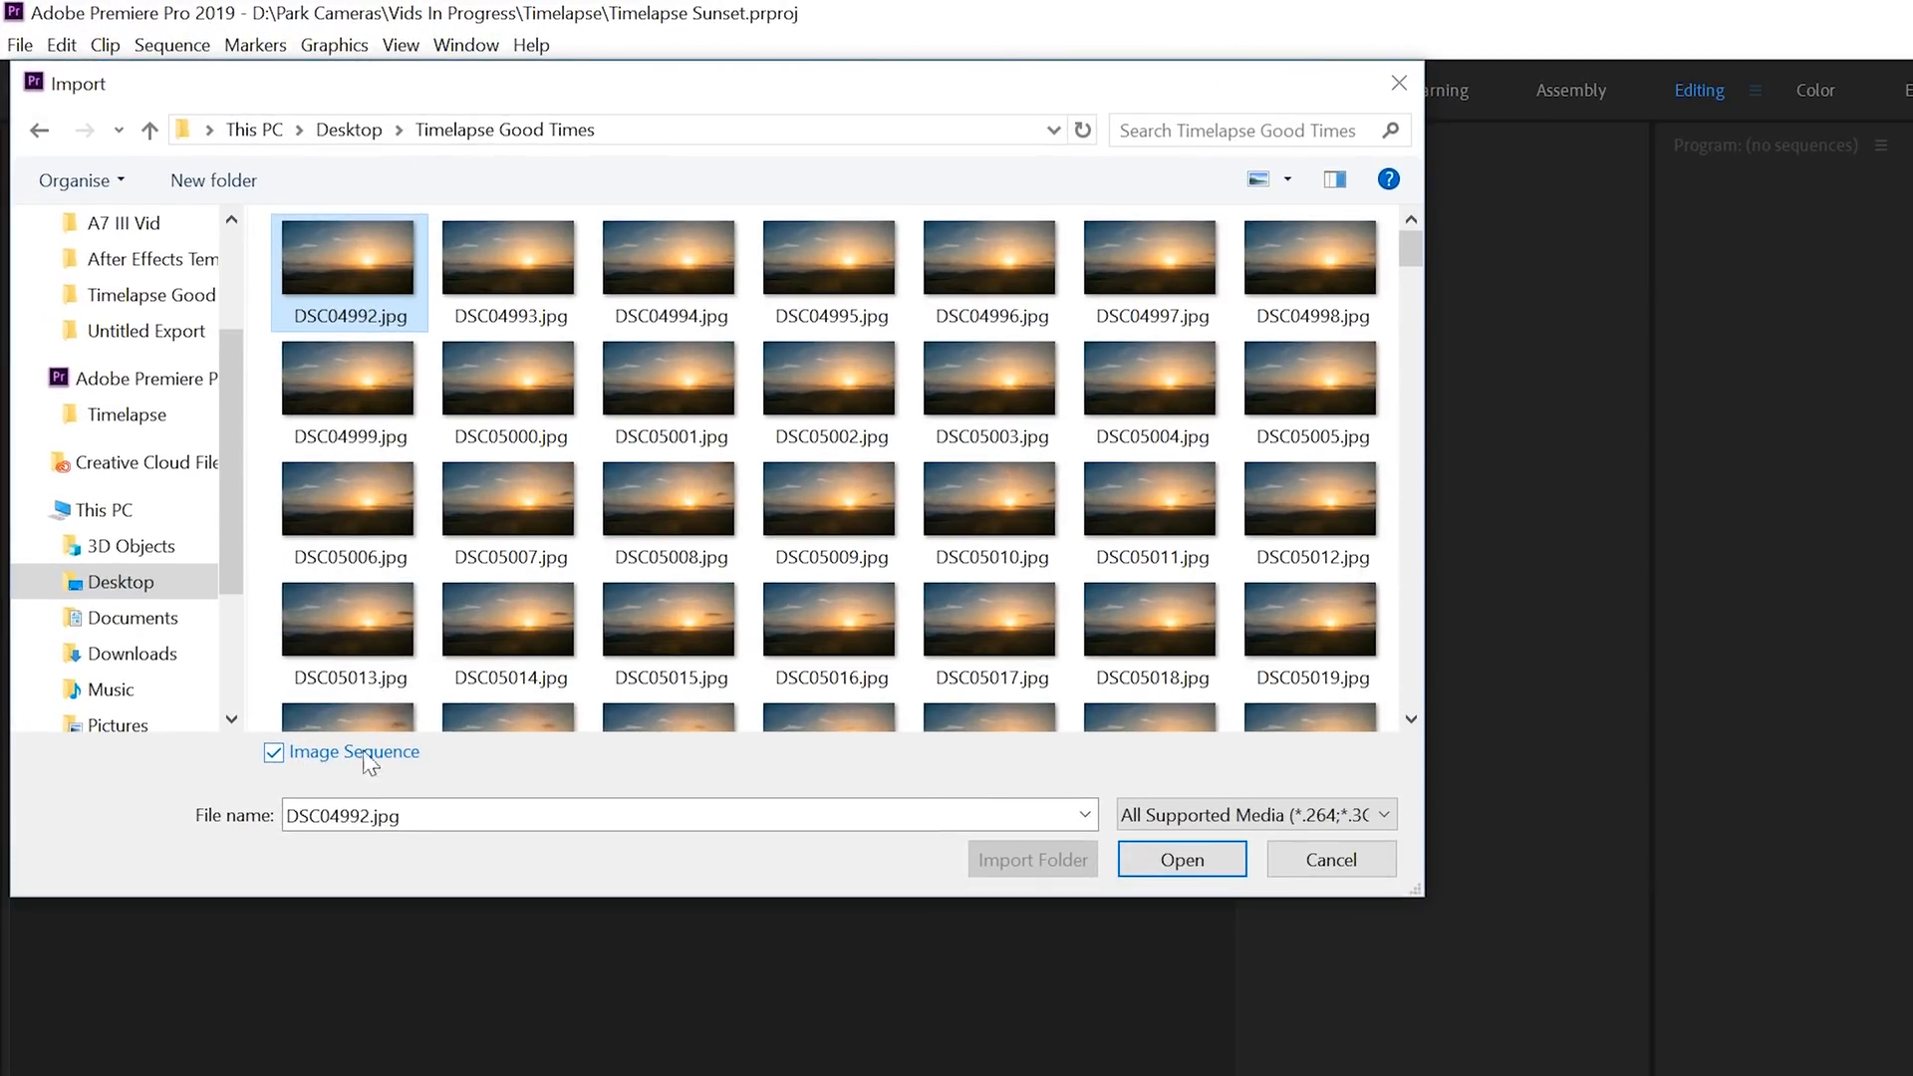
pyautogui.click(278, 758)
pyautogui.click(271, 754)
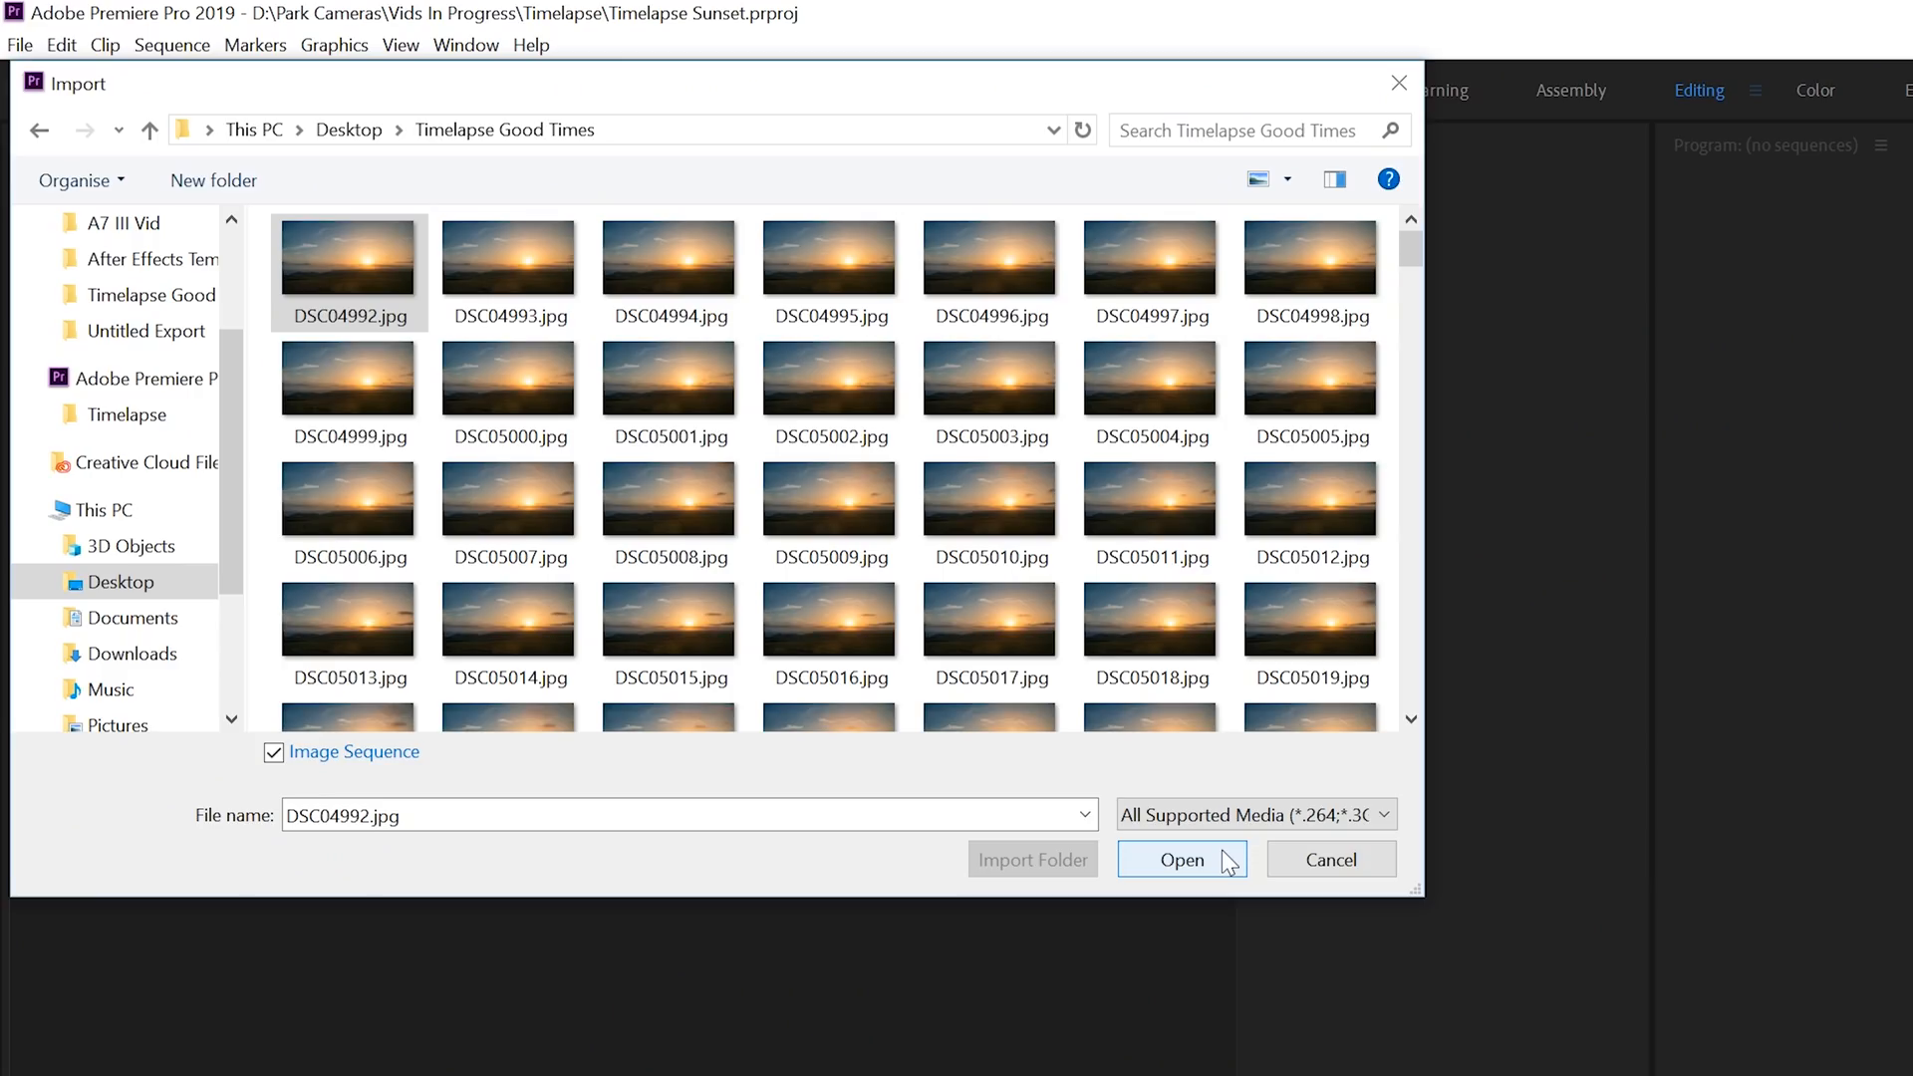
pyautogui.click(1234, 858)
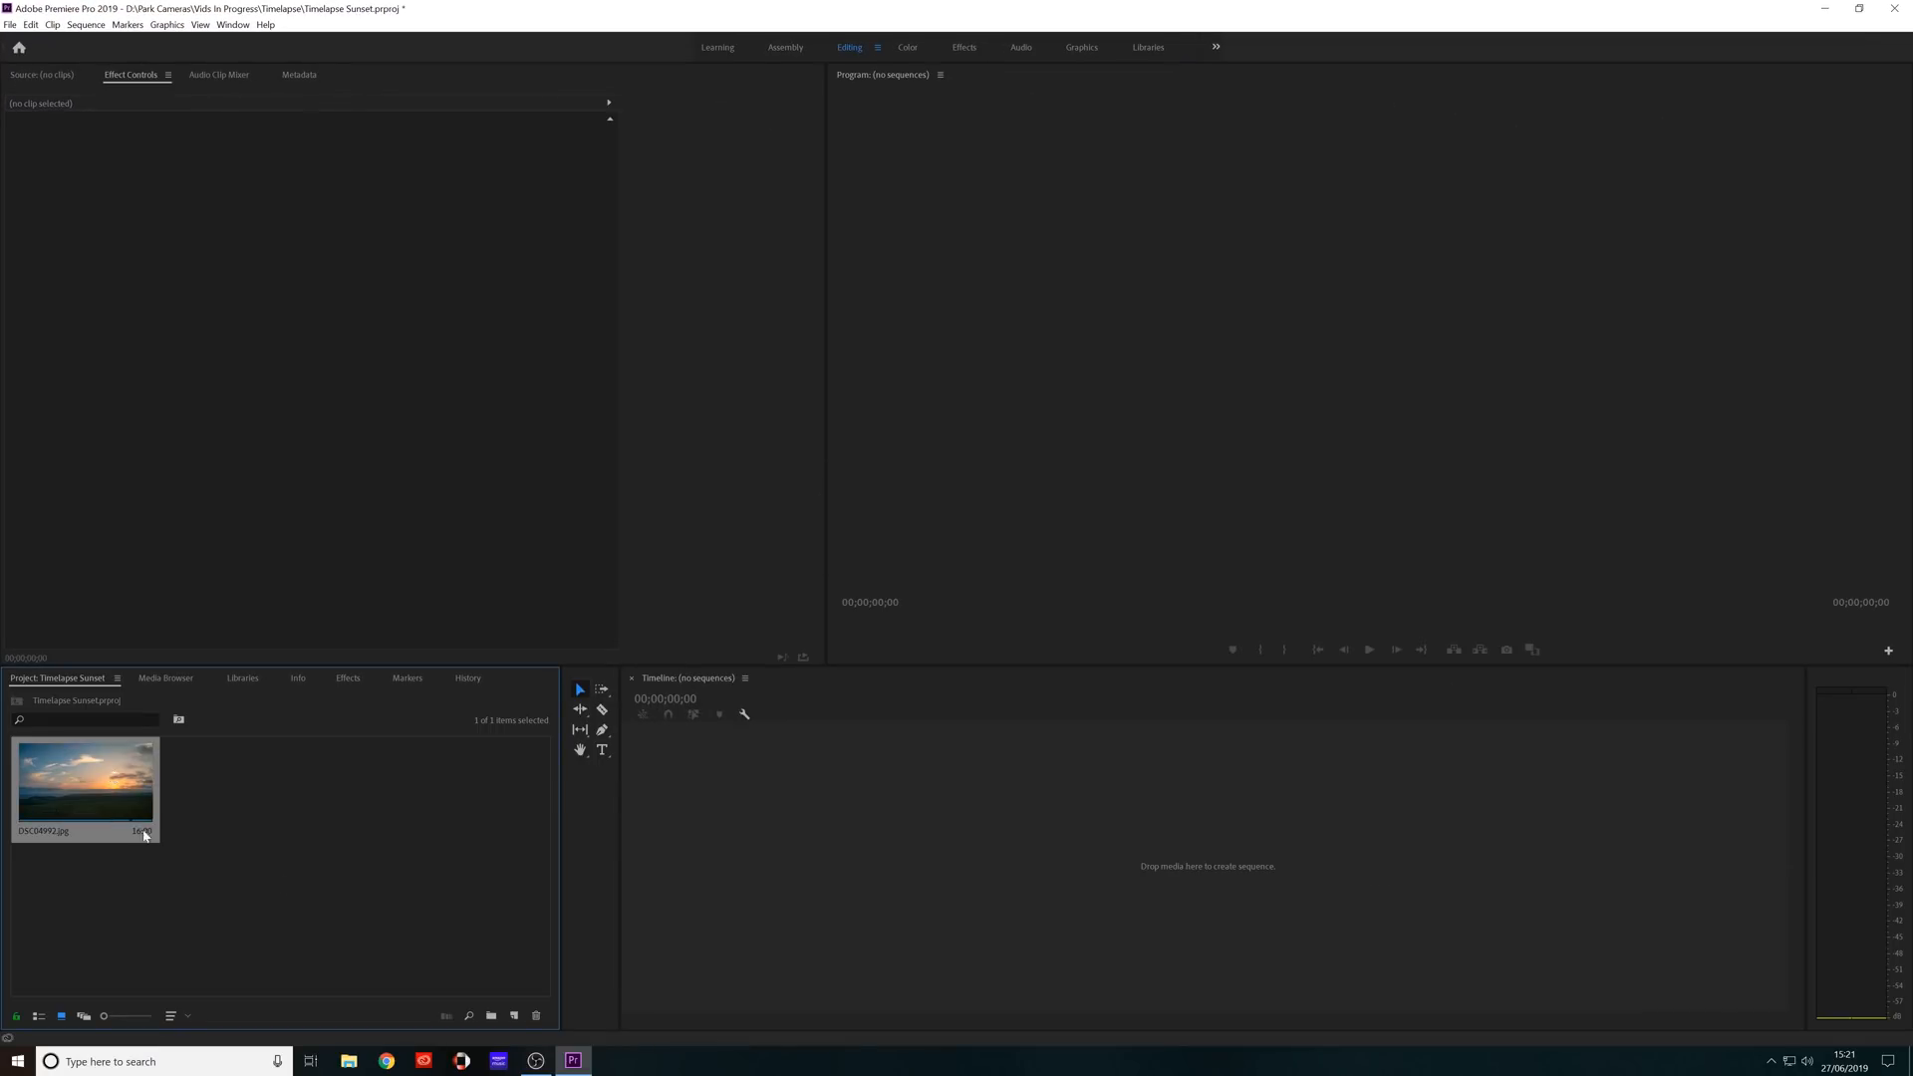
# Preview the imported DSC04992.jpg clip by scrubbing through it, and create a timeline sequence from its video.
pyautogui.doubleClick(141, 770)
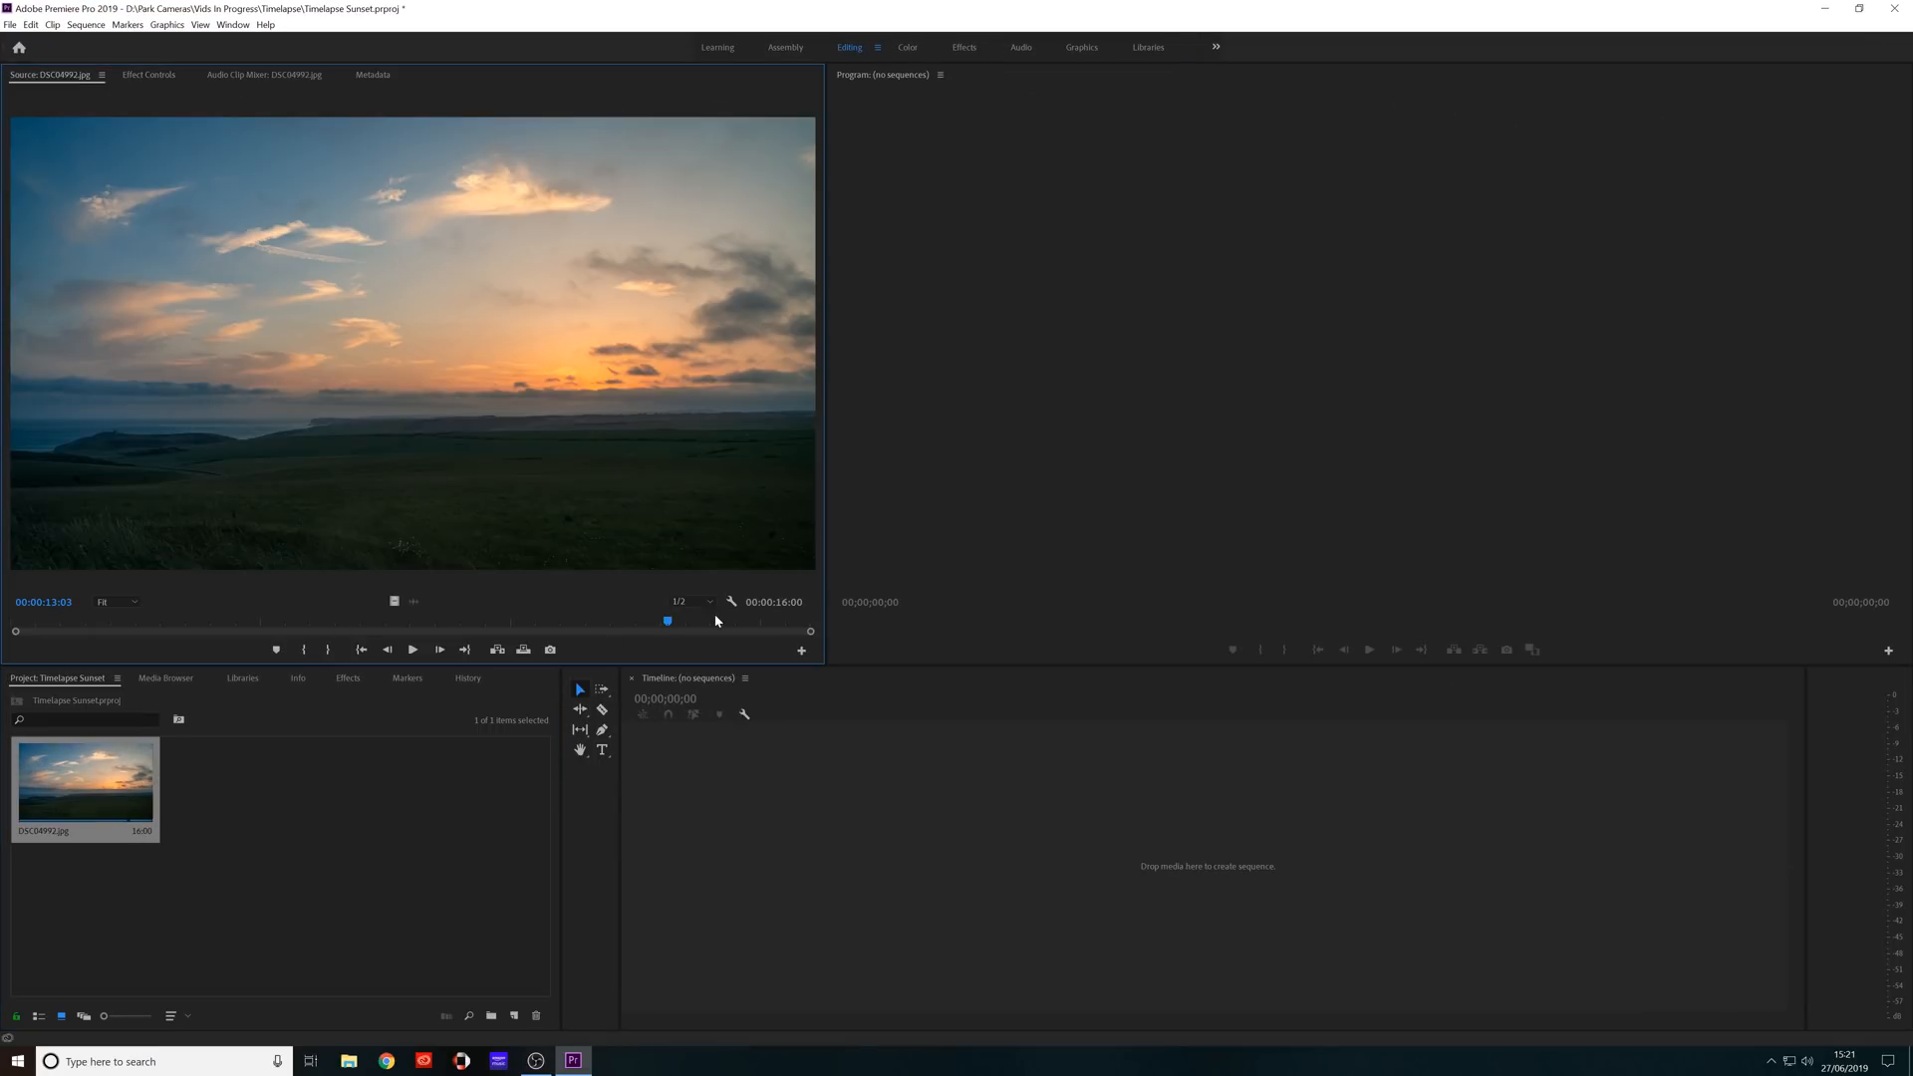
pyautogui.moveTo(672, 626); pyautogui.dragTo(198, 623)
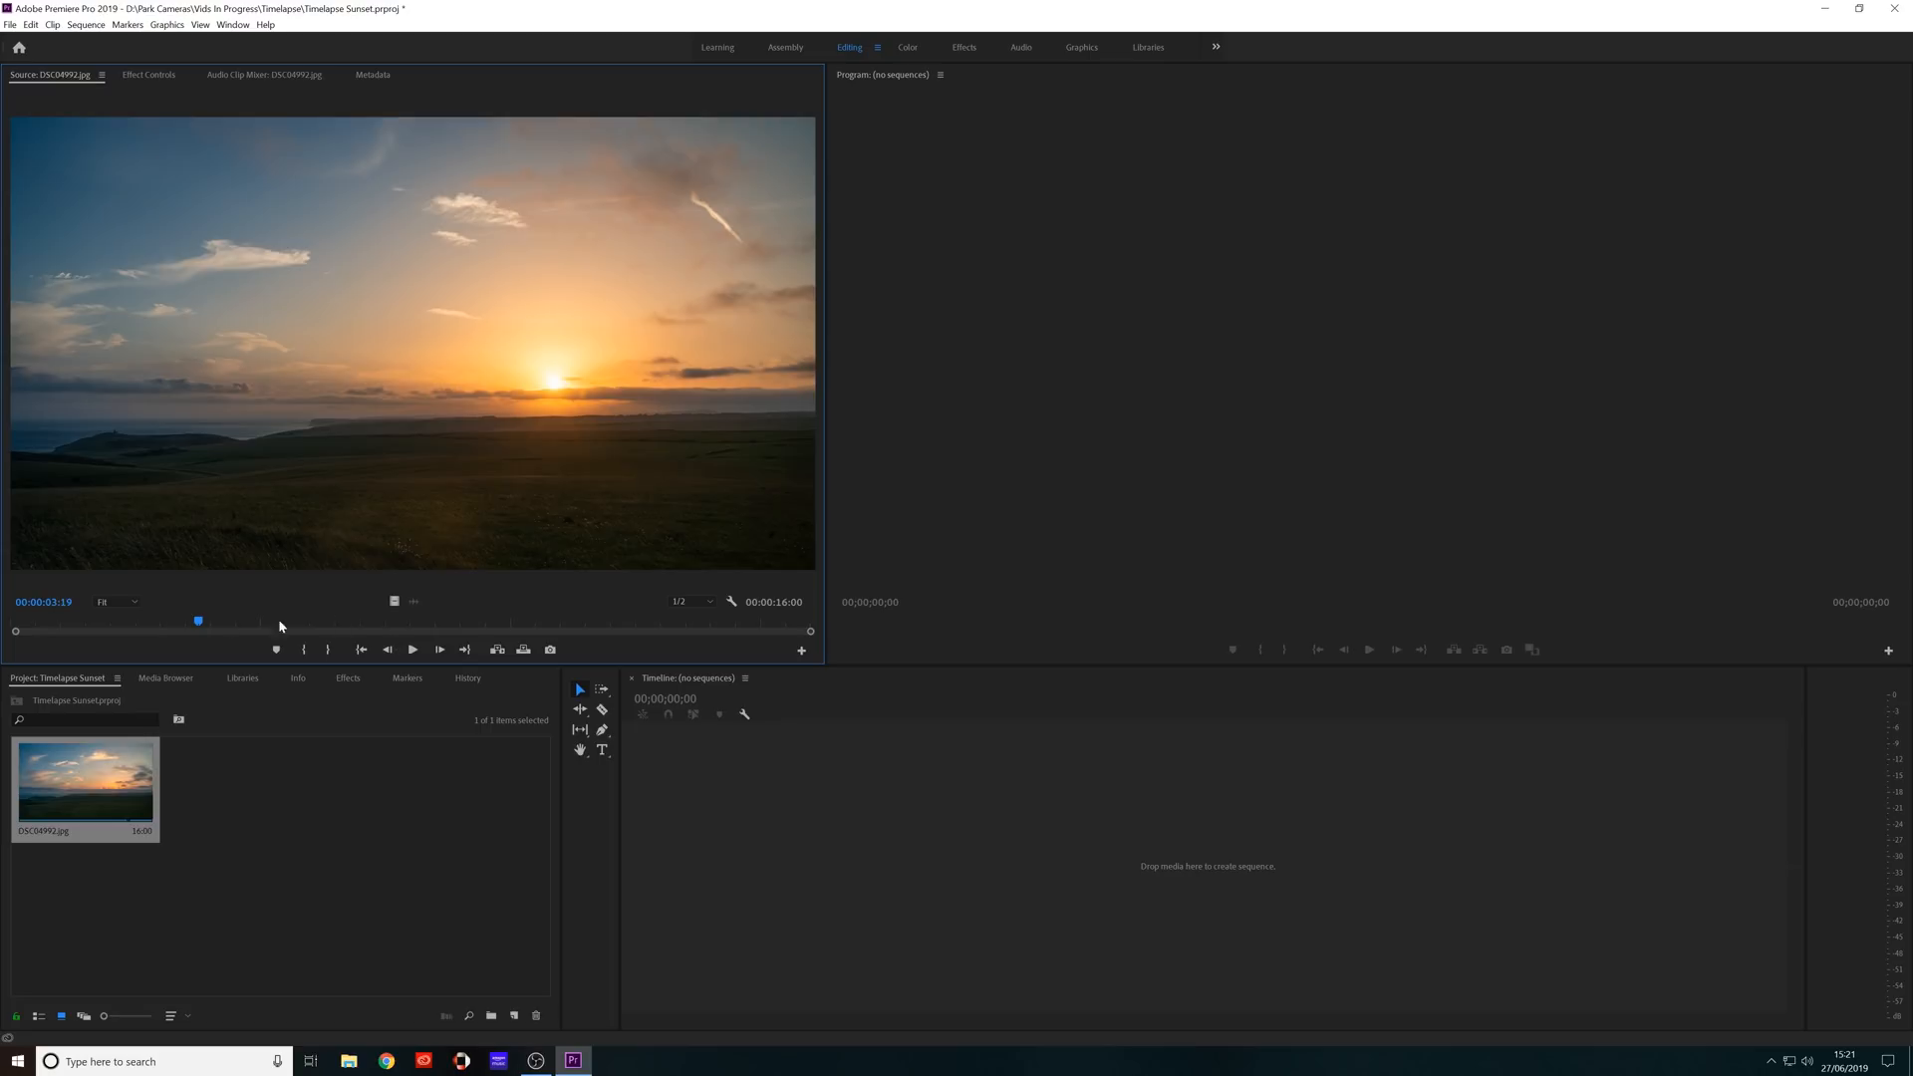
pyautogui.moveTo(200, 621); pyautogui.dragTo(295, 632)
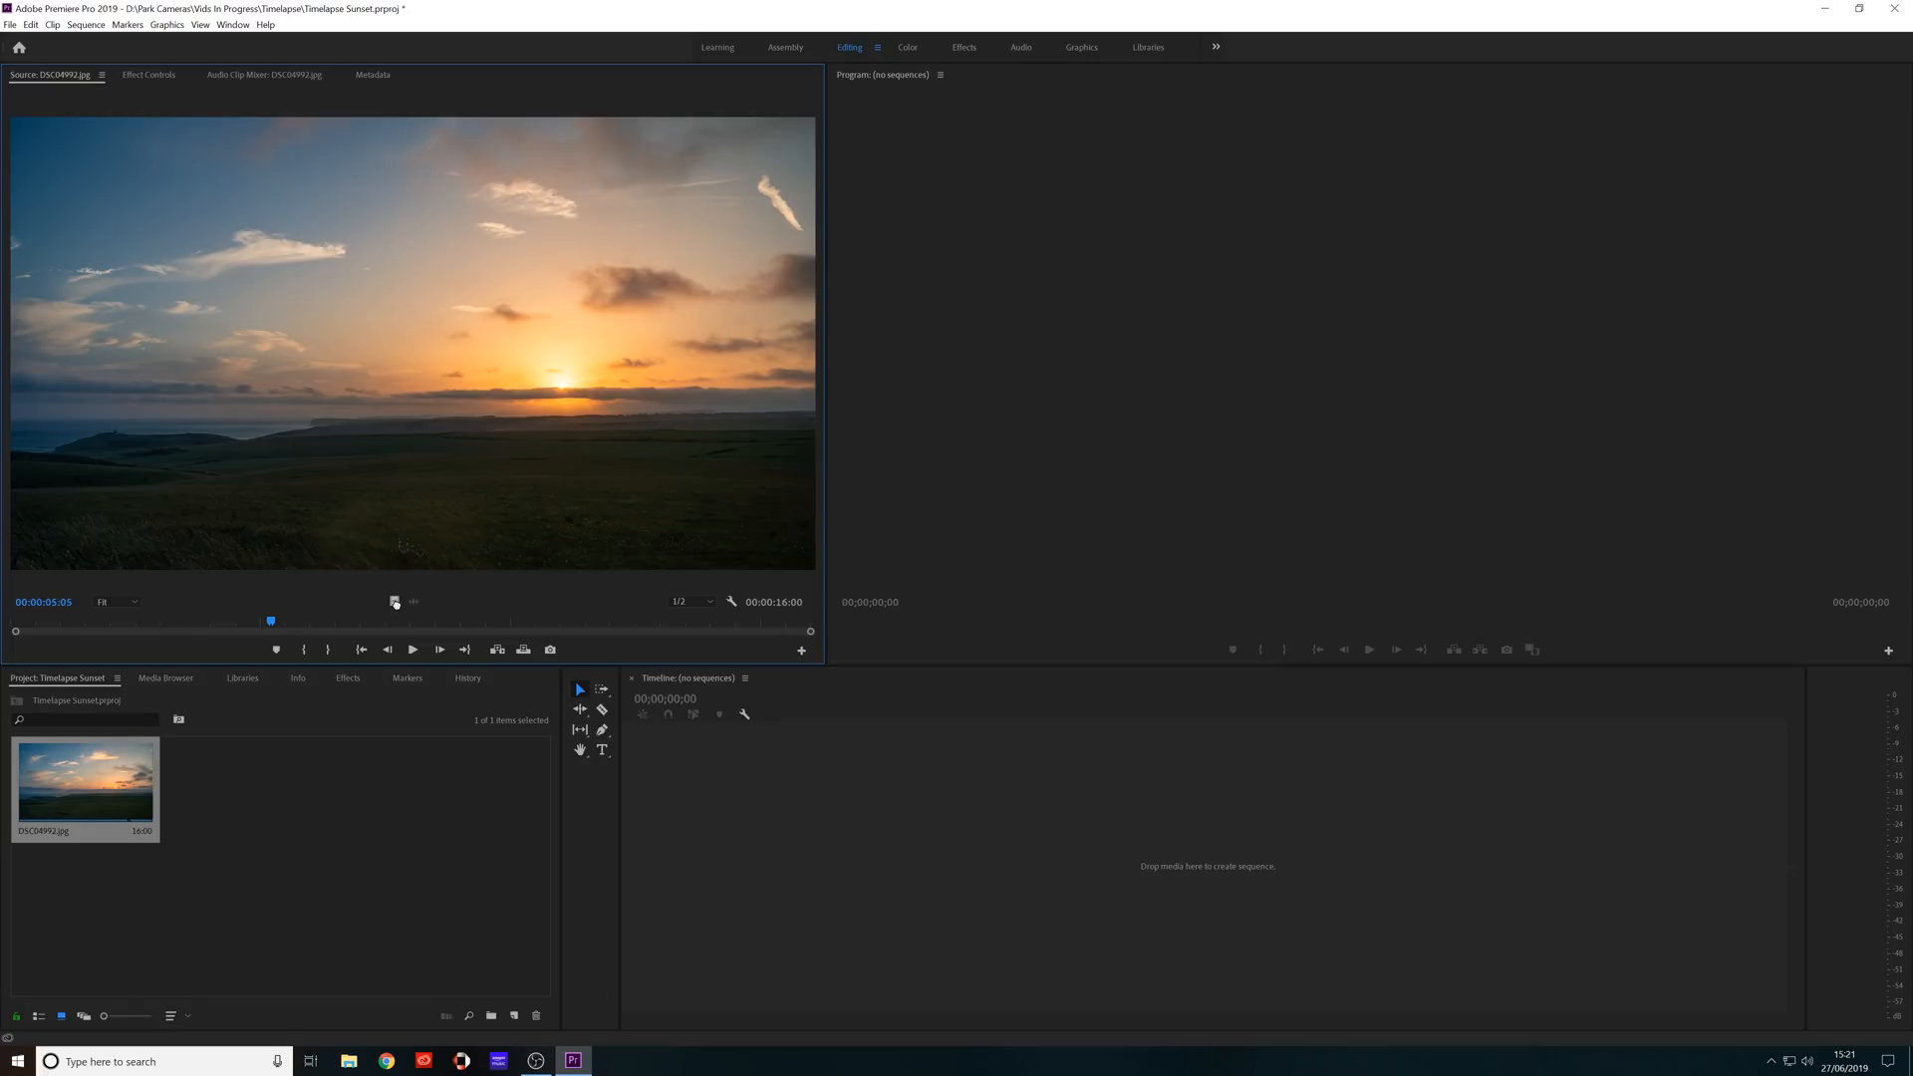
pyautogui.moveTo(397, 605); pyautogui.dragTo(1263, 877)
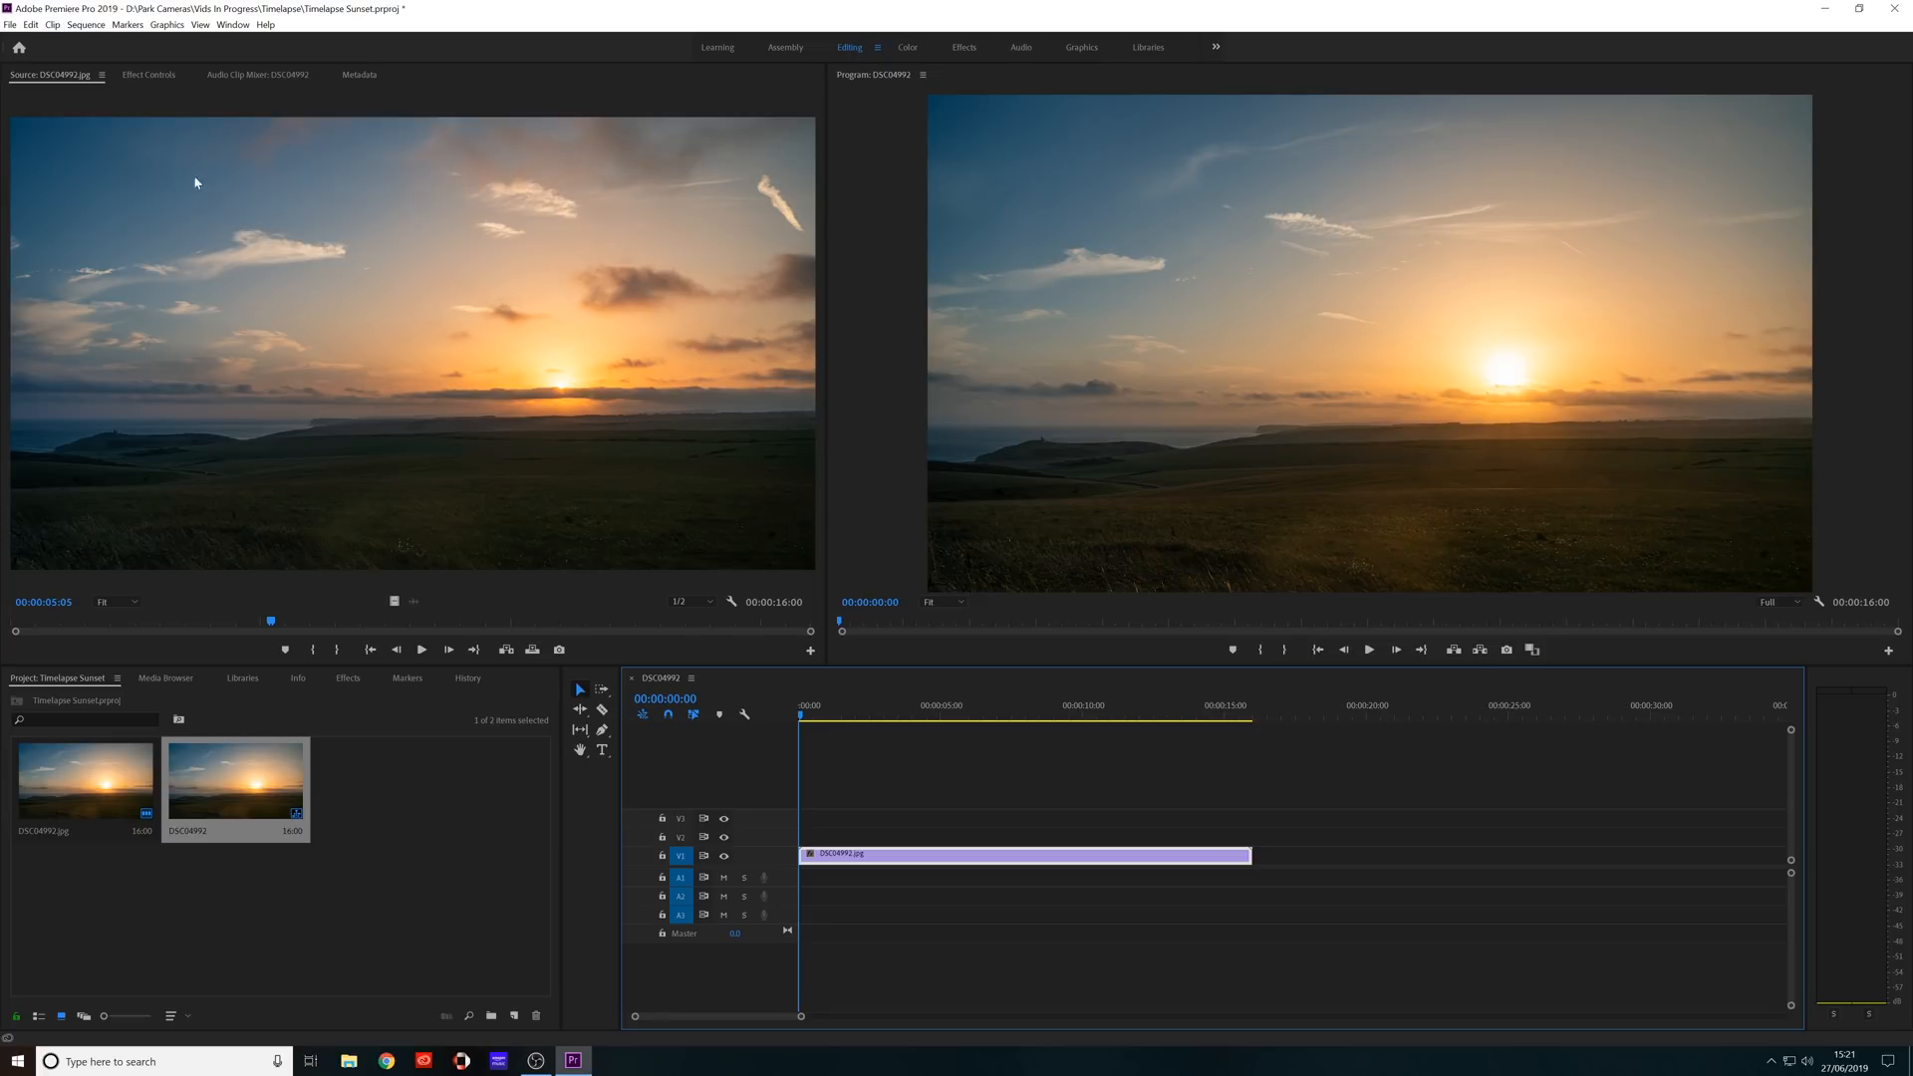
# Set the sequence's frame size to 3840 horizontal by 2160 vertical in the sequence settings.
pyautogui.click(85, 25)
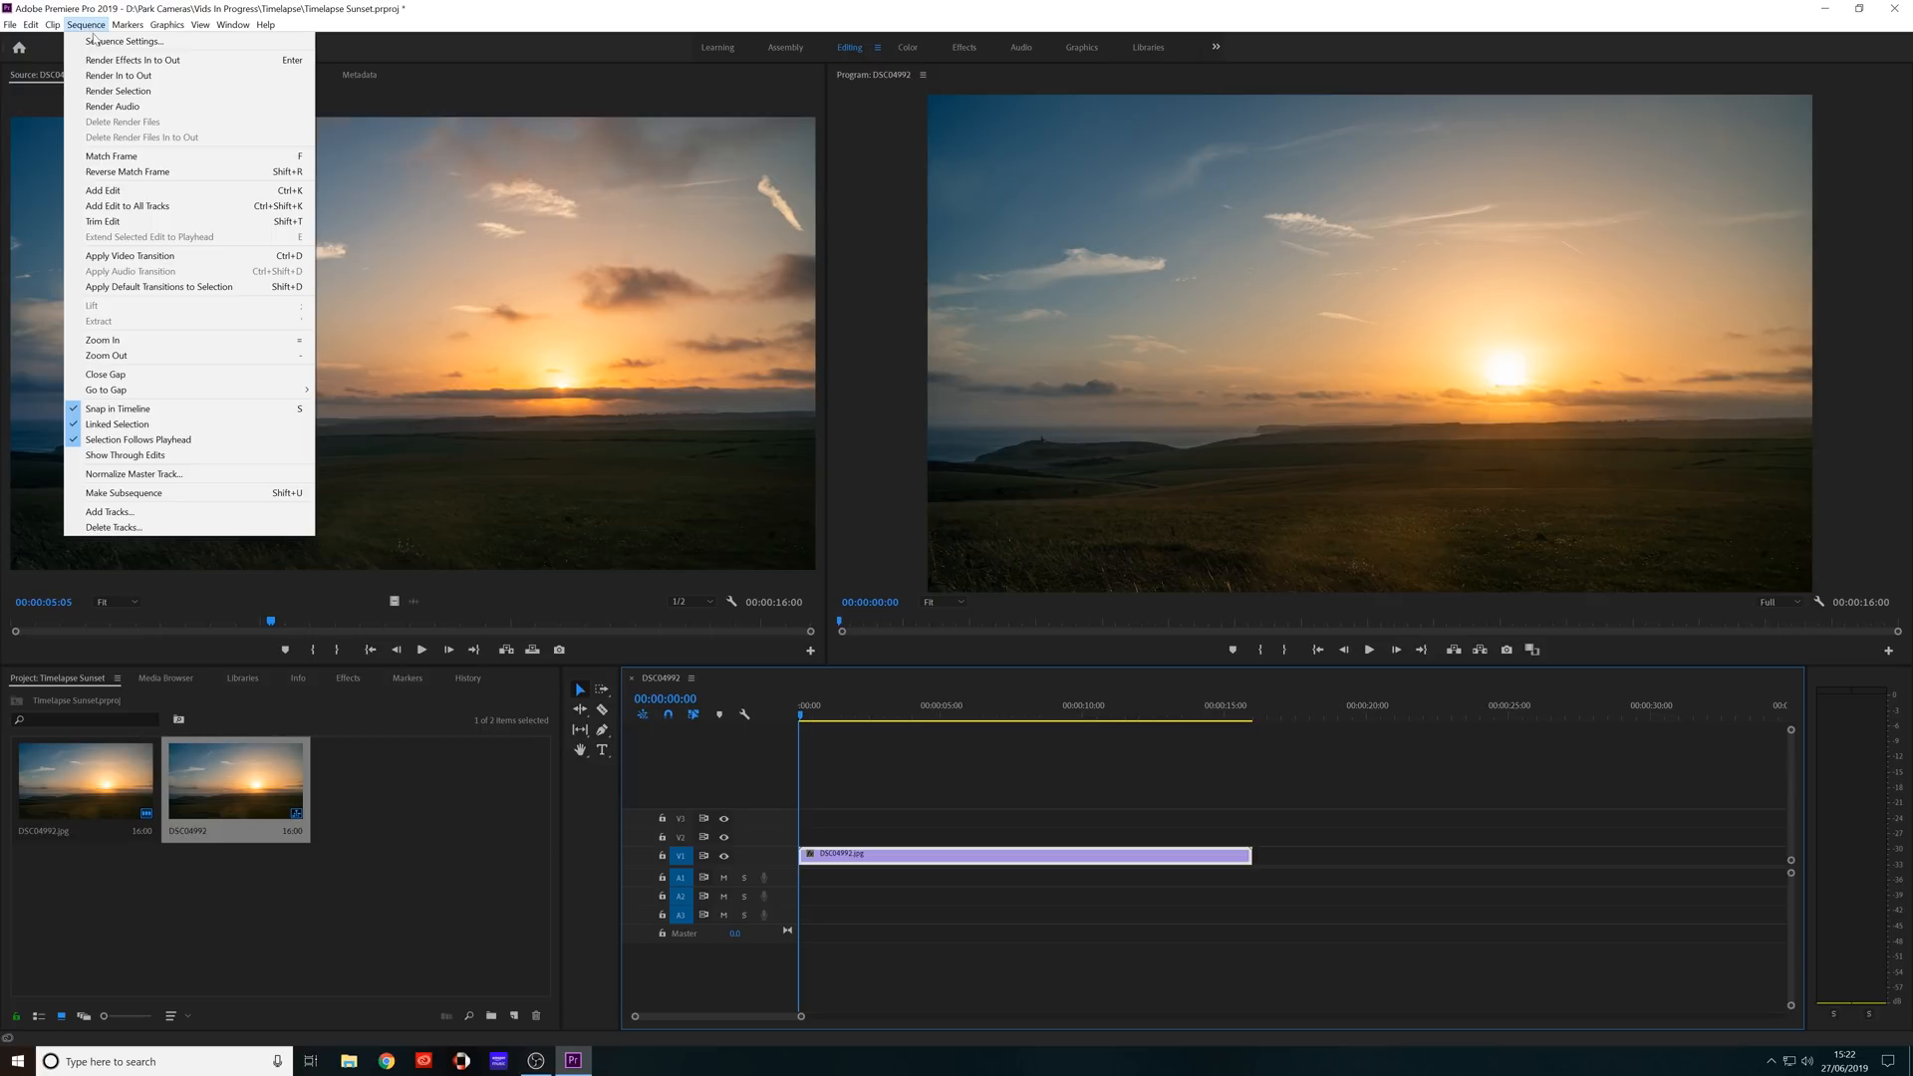
pyautogui.click(96, 41)
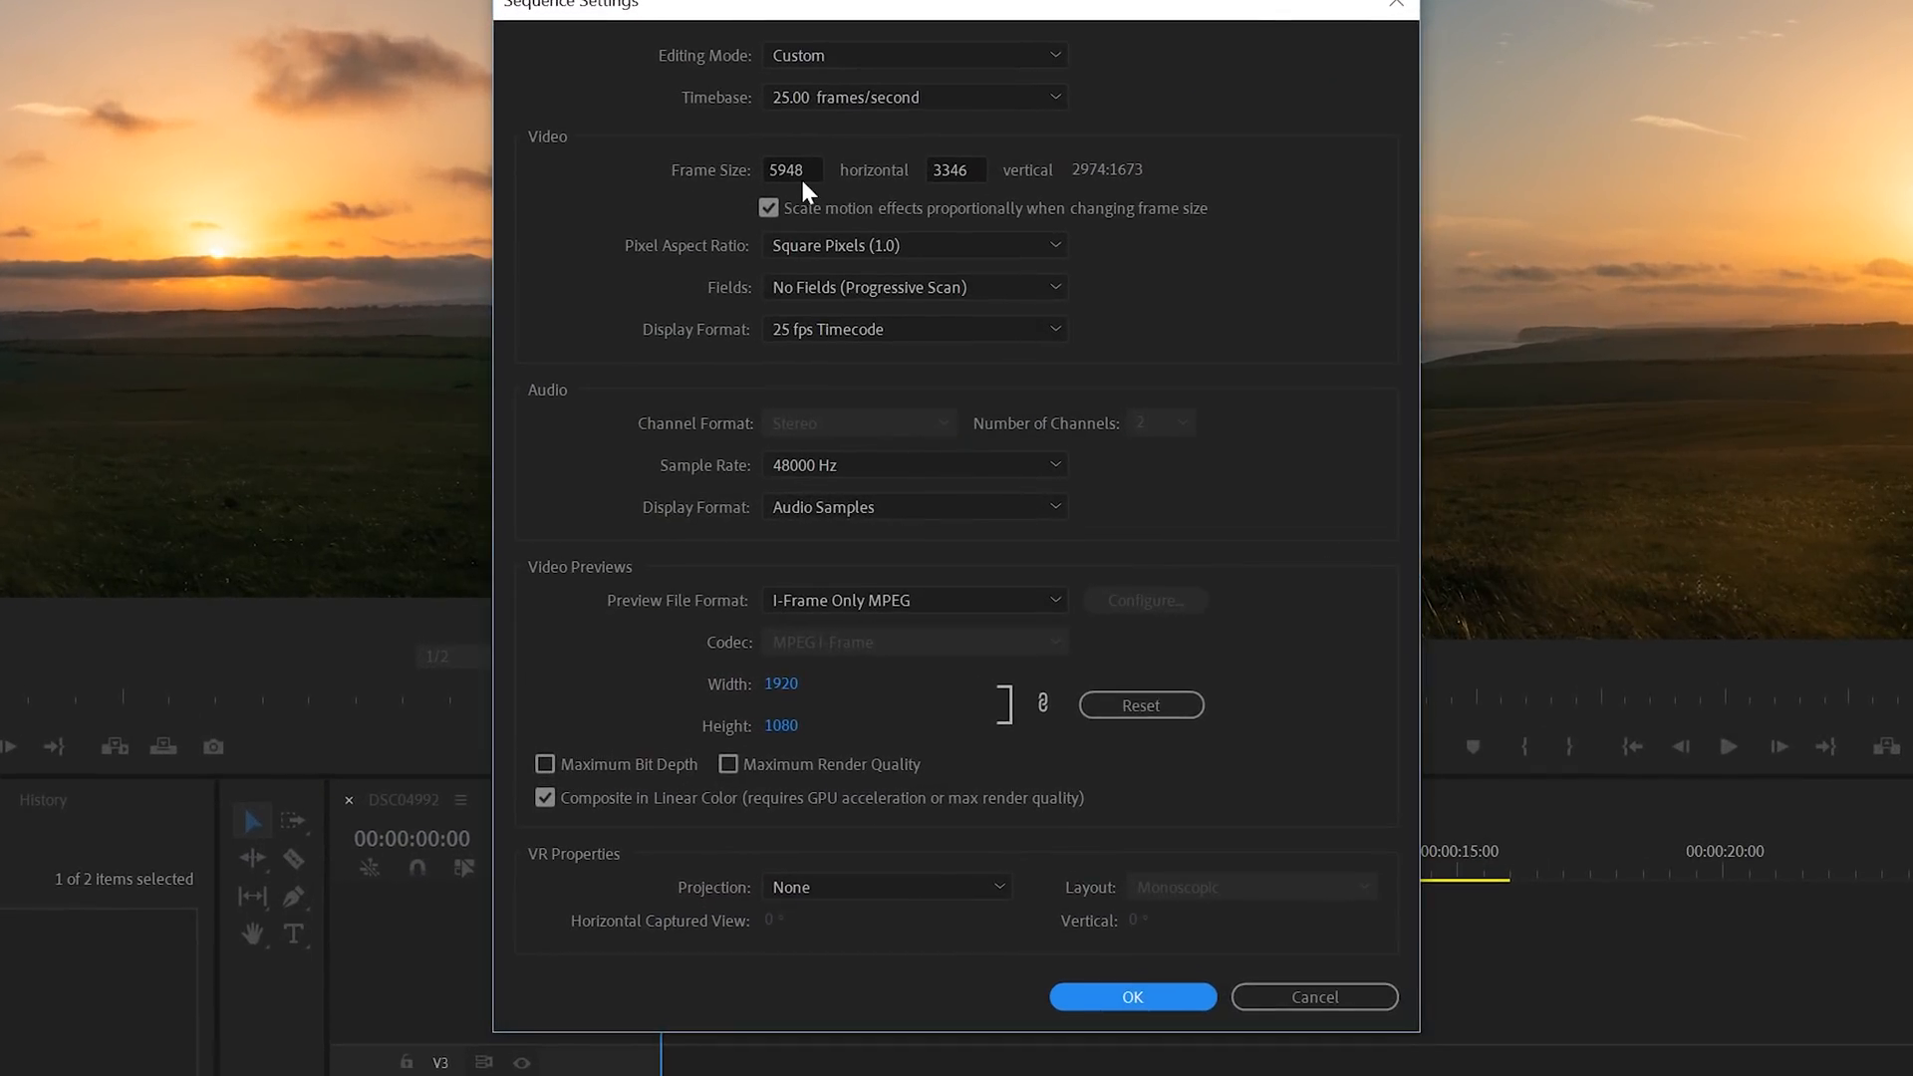
pyautogui.click(803, 178)
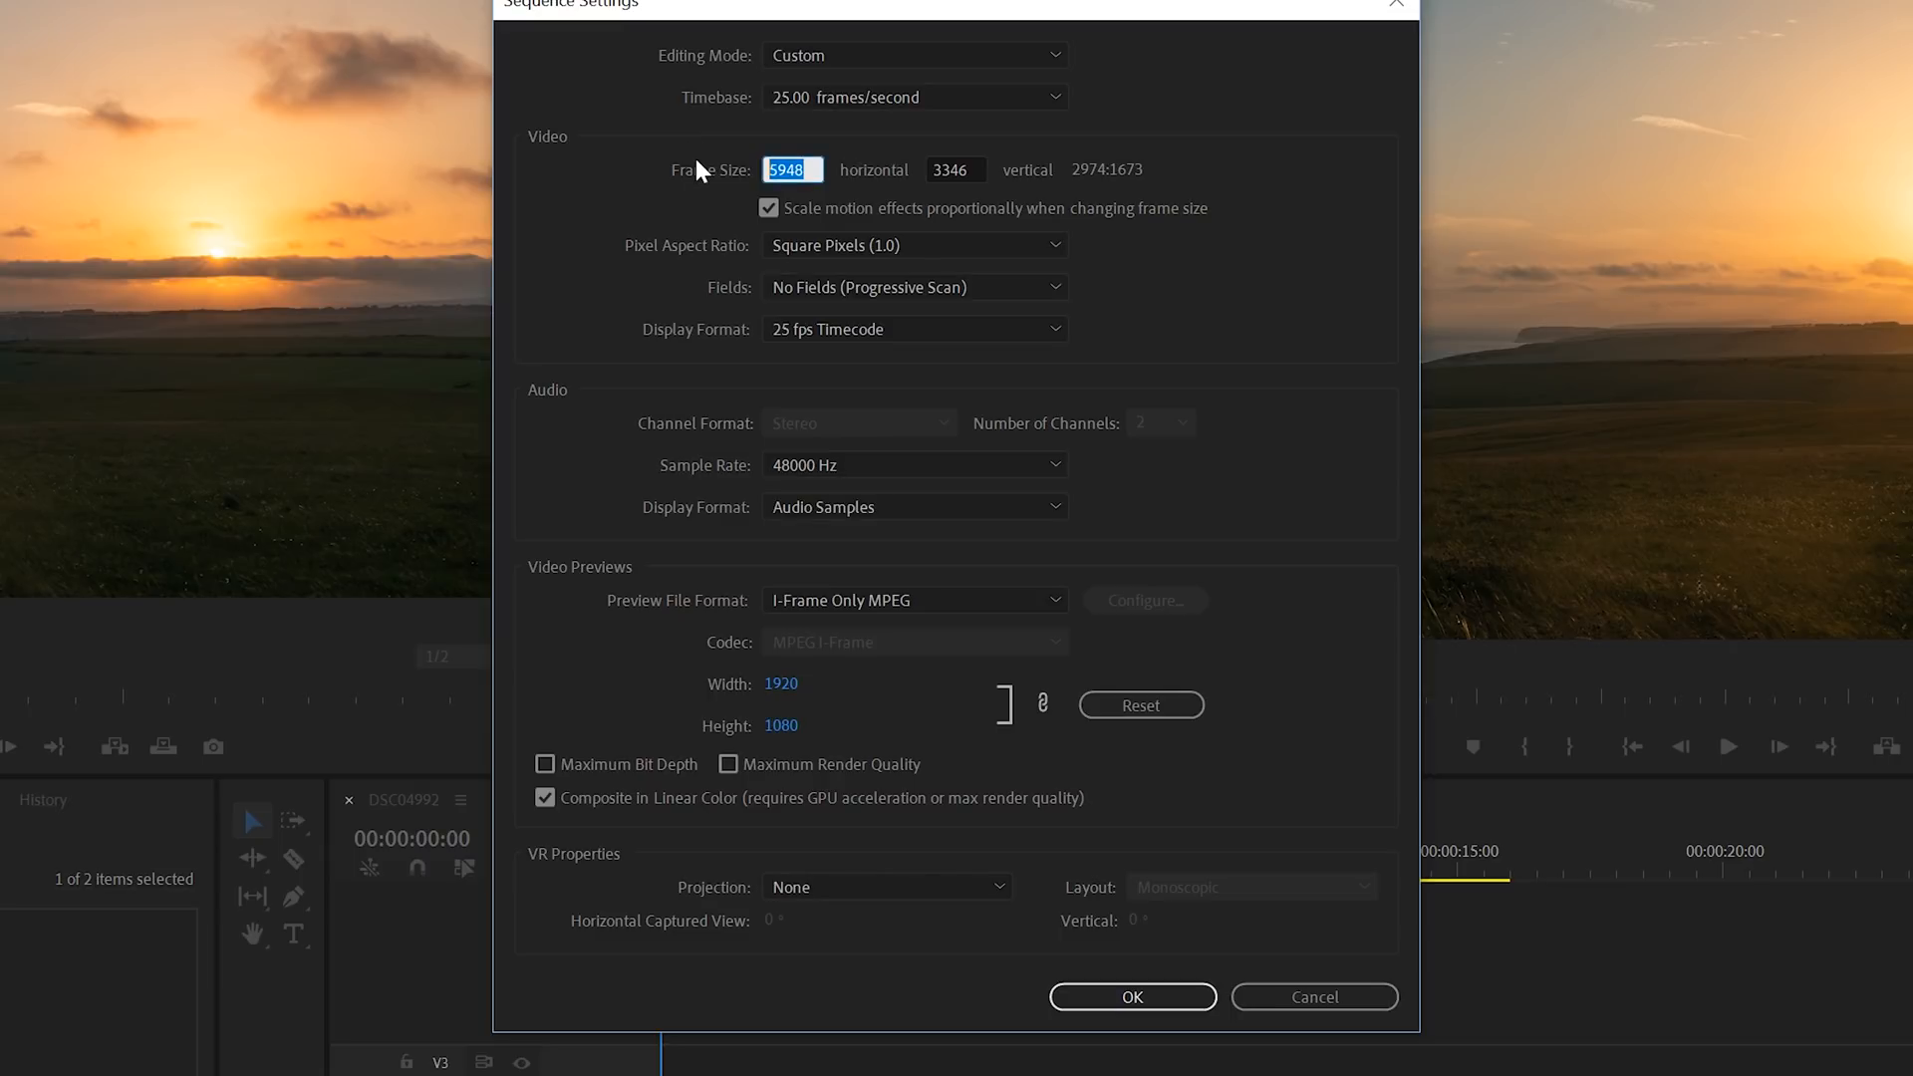
pyautogui.write('3840')
pyautogui.press('Tab')
pyautogui.write('2160')
pyautogui.click(1258, 183)
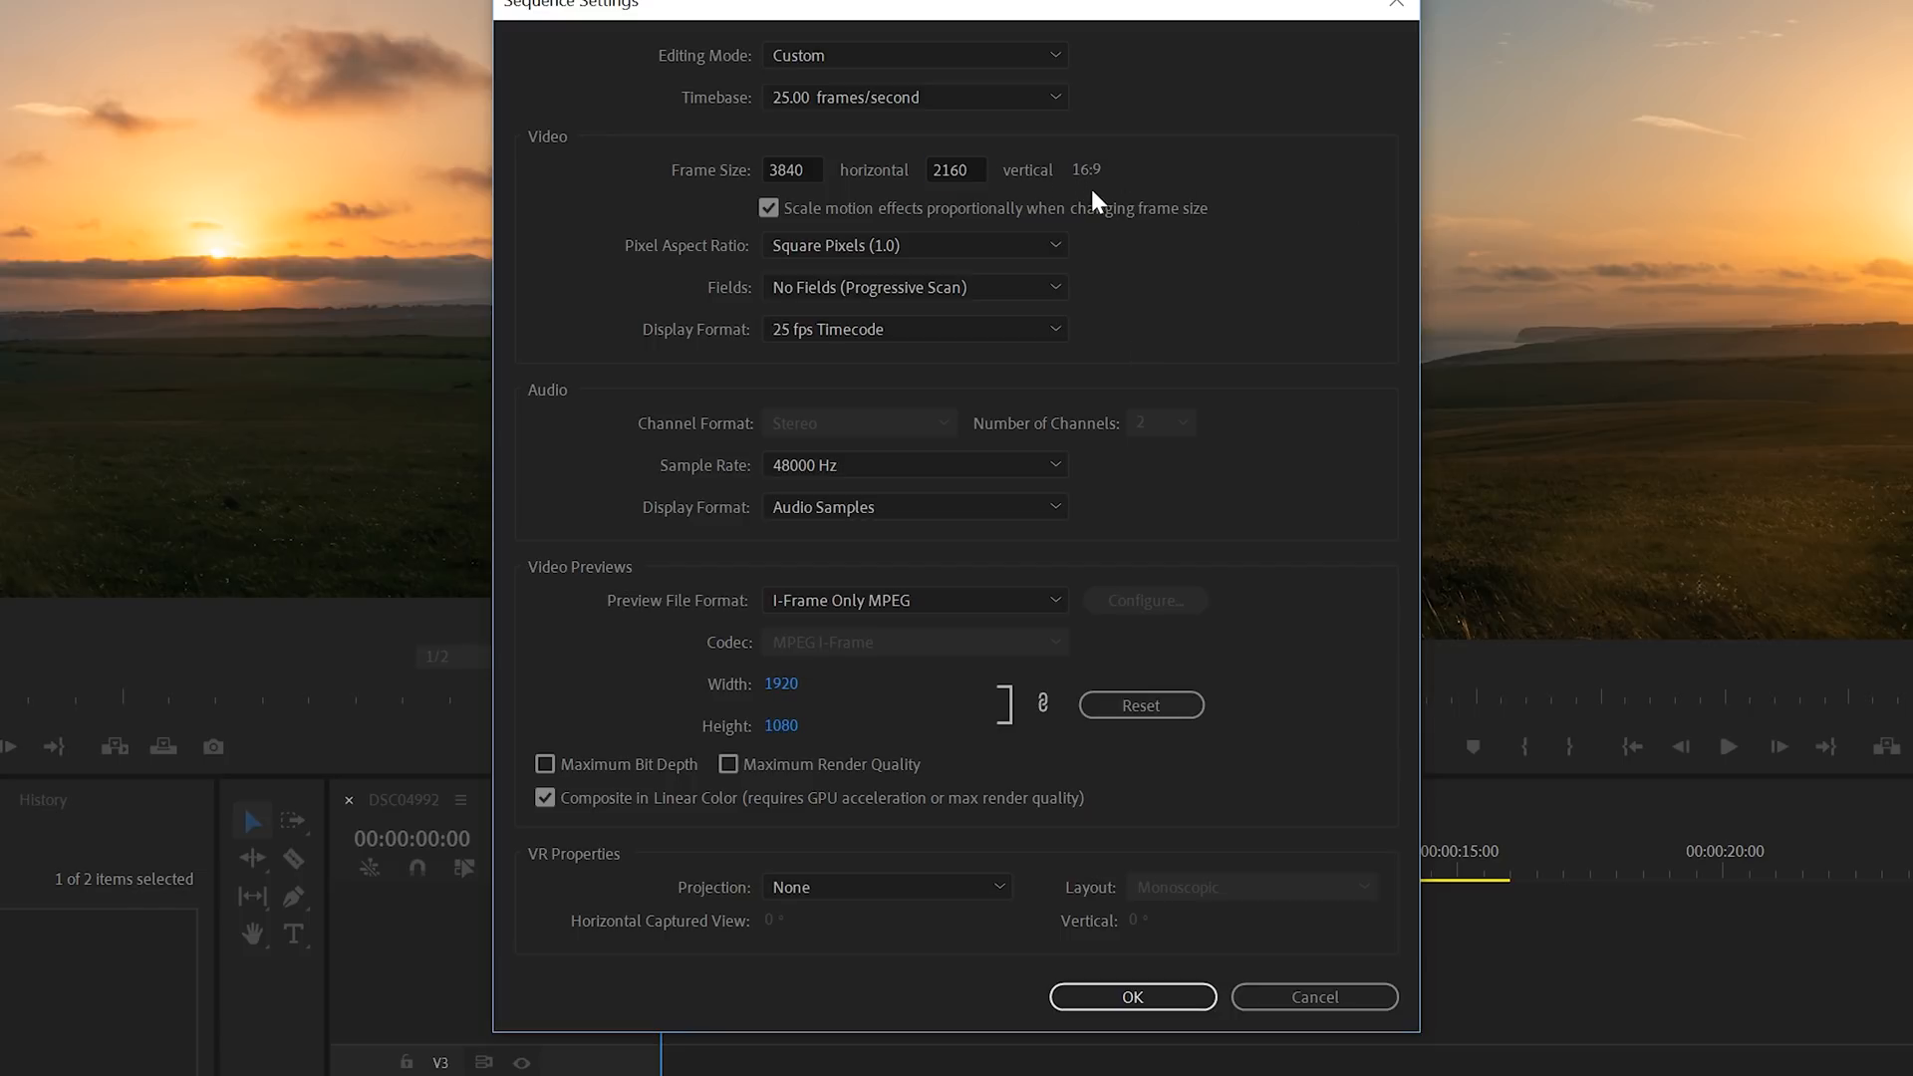
pyautogui.click(1133, 997)
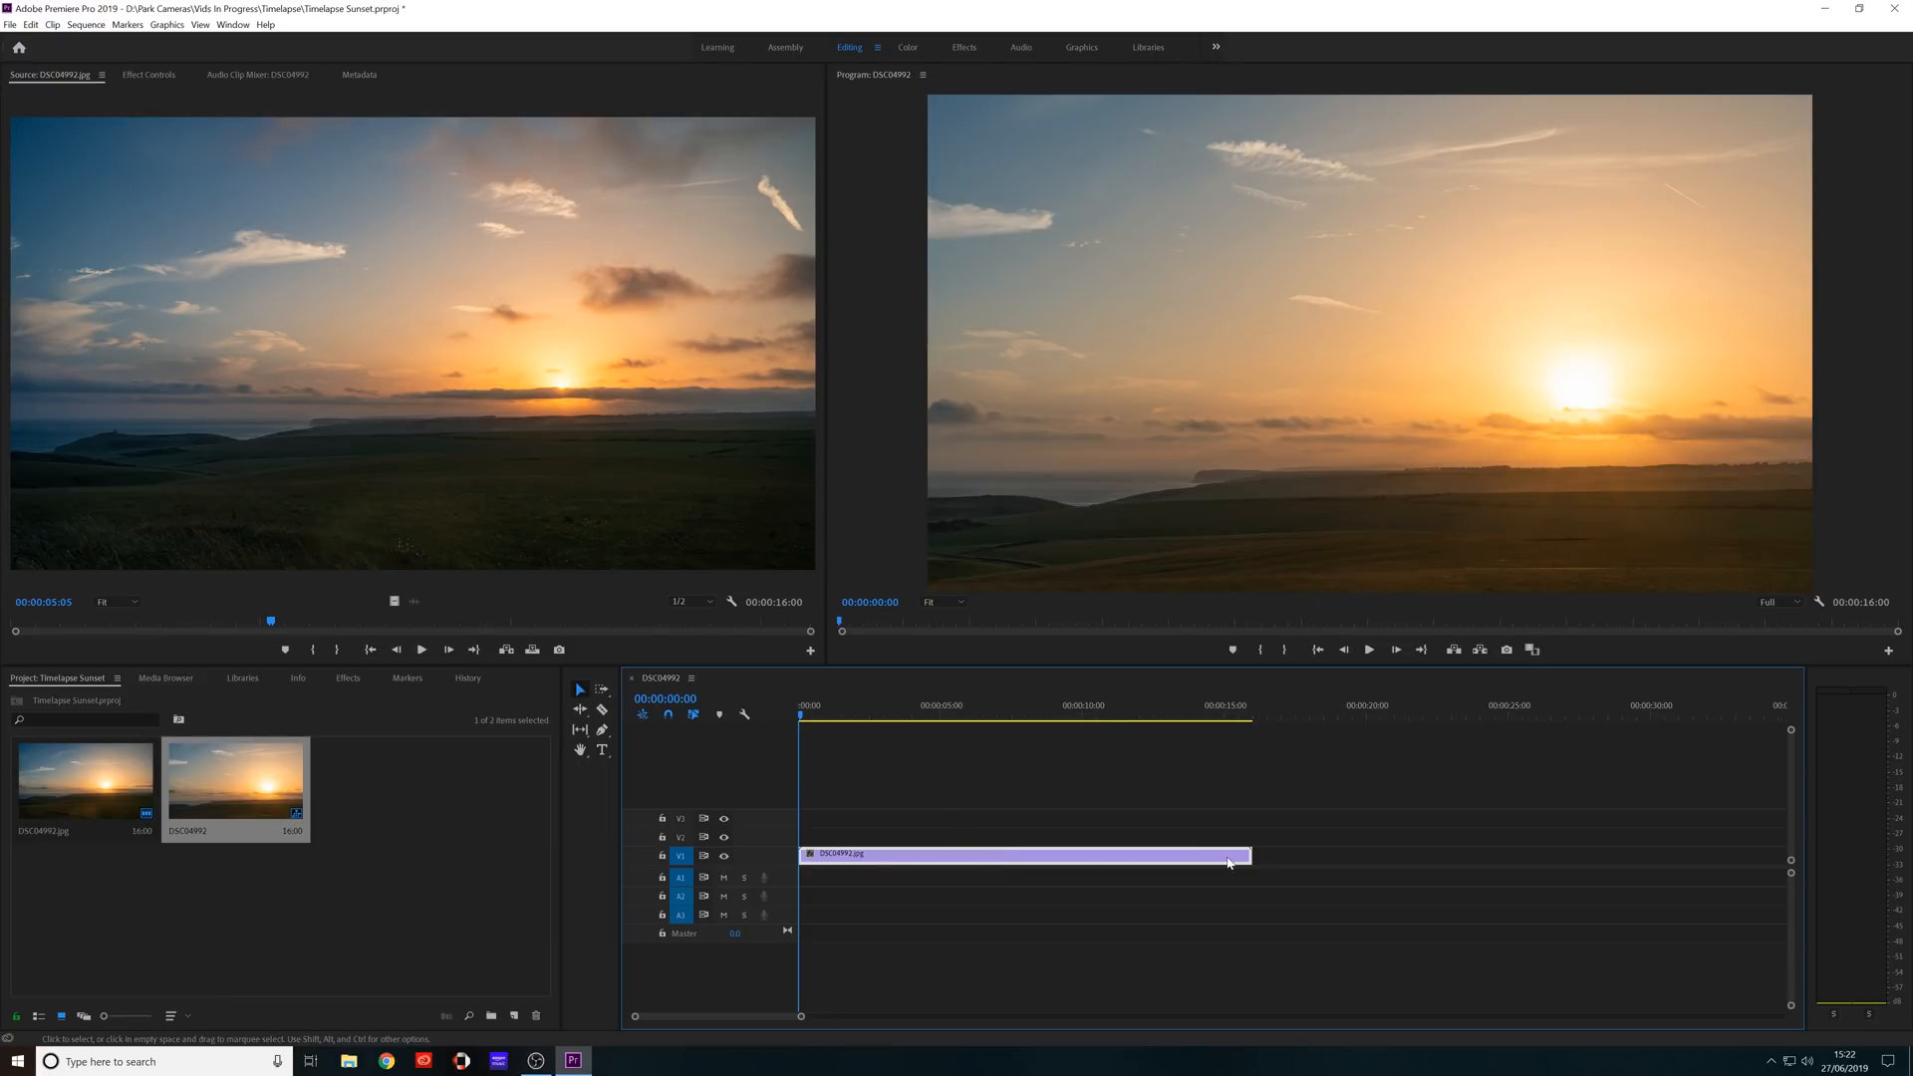
# Reduce the timeline clip's motion Scale to 65 so the image fits the sequence frame.
pyautogui.click(146, 76)
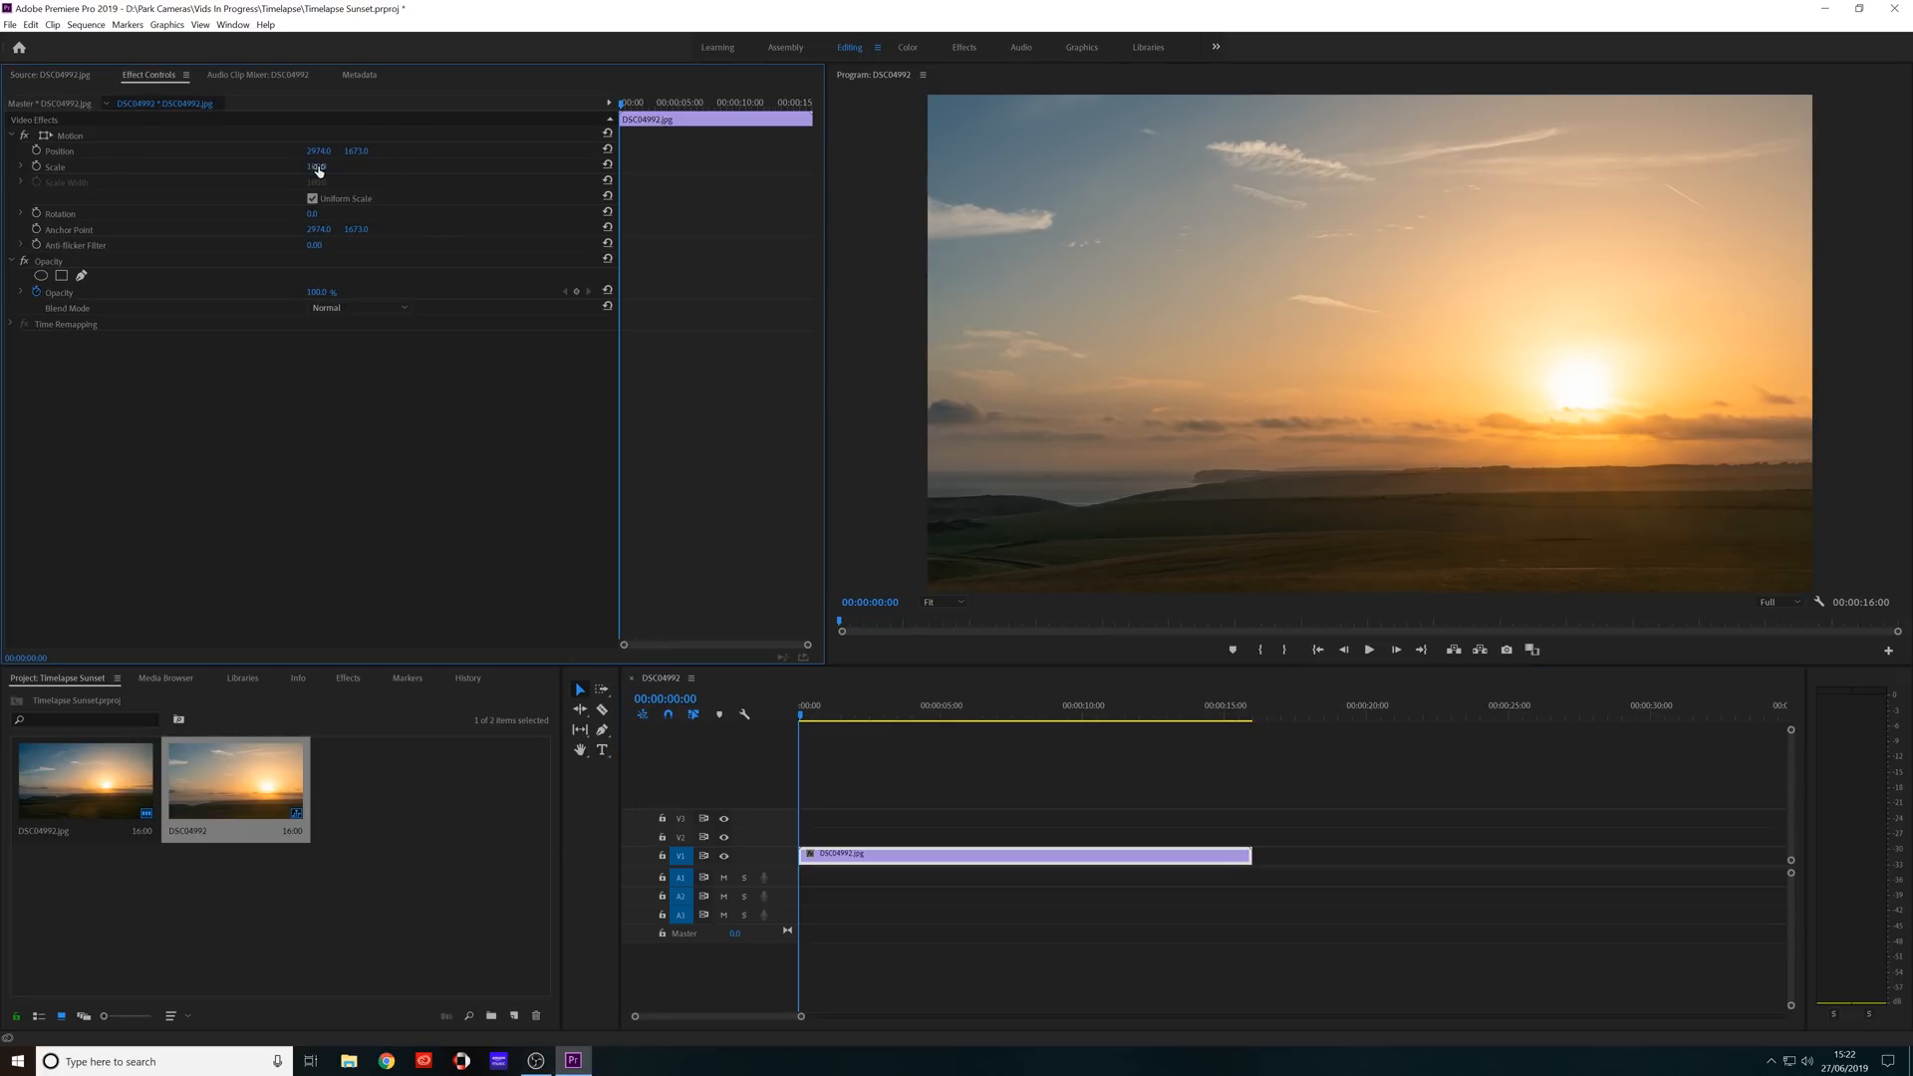
pyautogui.moveTo(319, 171); pyautogui.dragTo(301, 165)
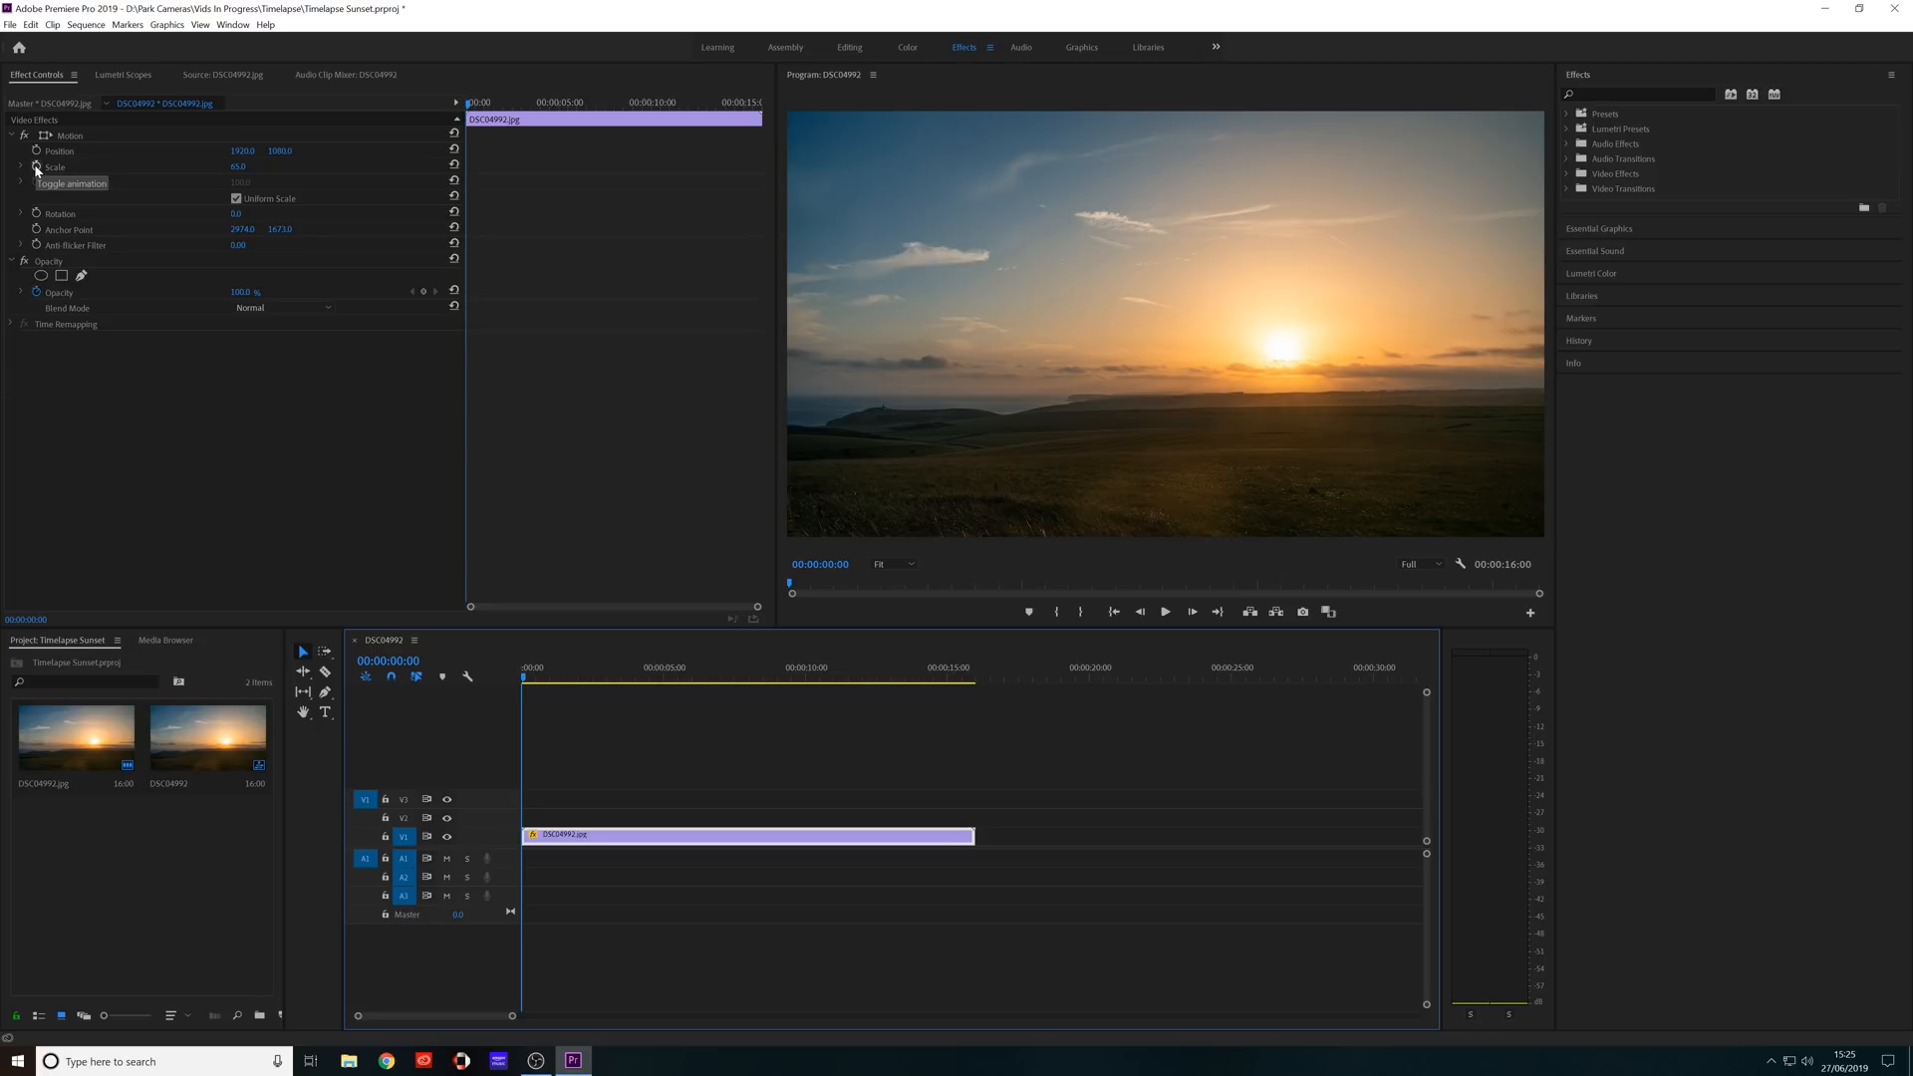
# Animate the clip's Scale with keyframes at its start and end, setting the start keyframe to 80, and play it back.
pyautogui.moveTo(508, 102); pyautogui.dragTo(438, 103)
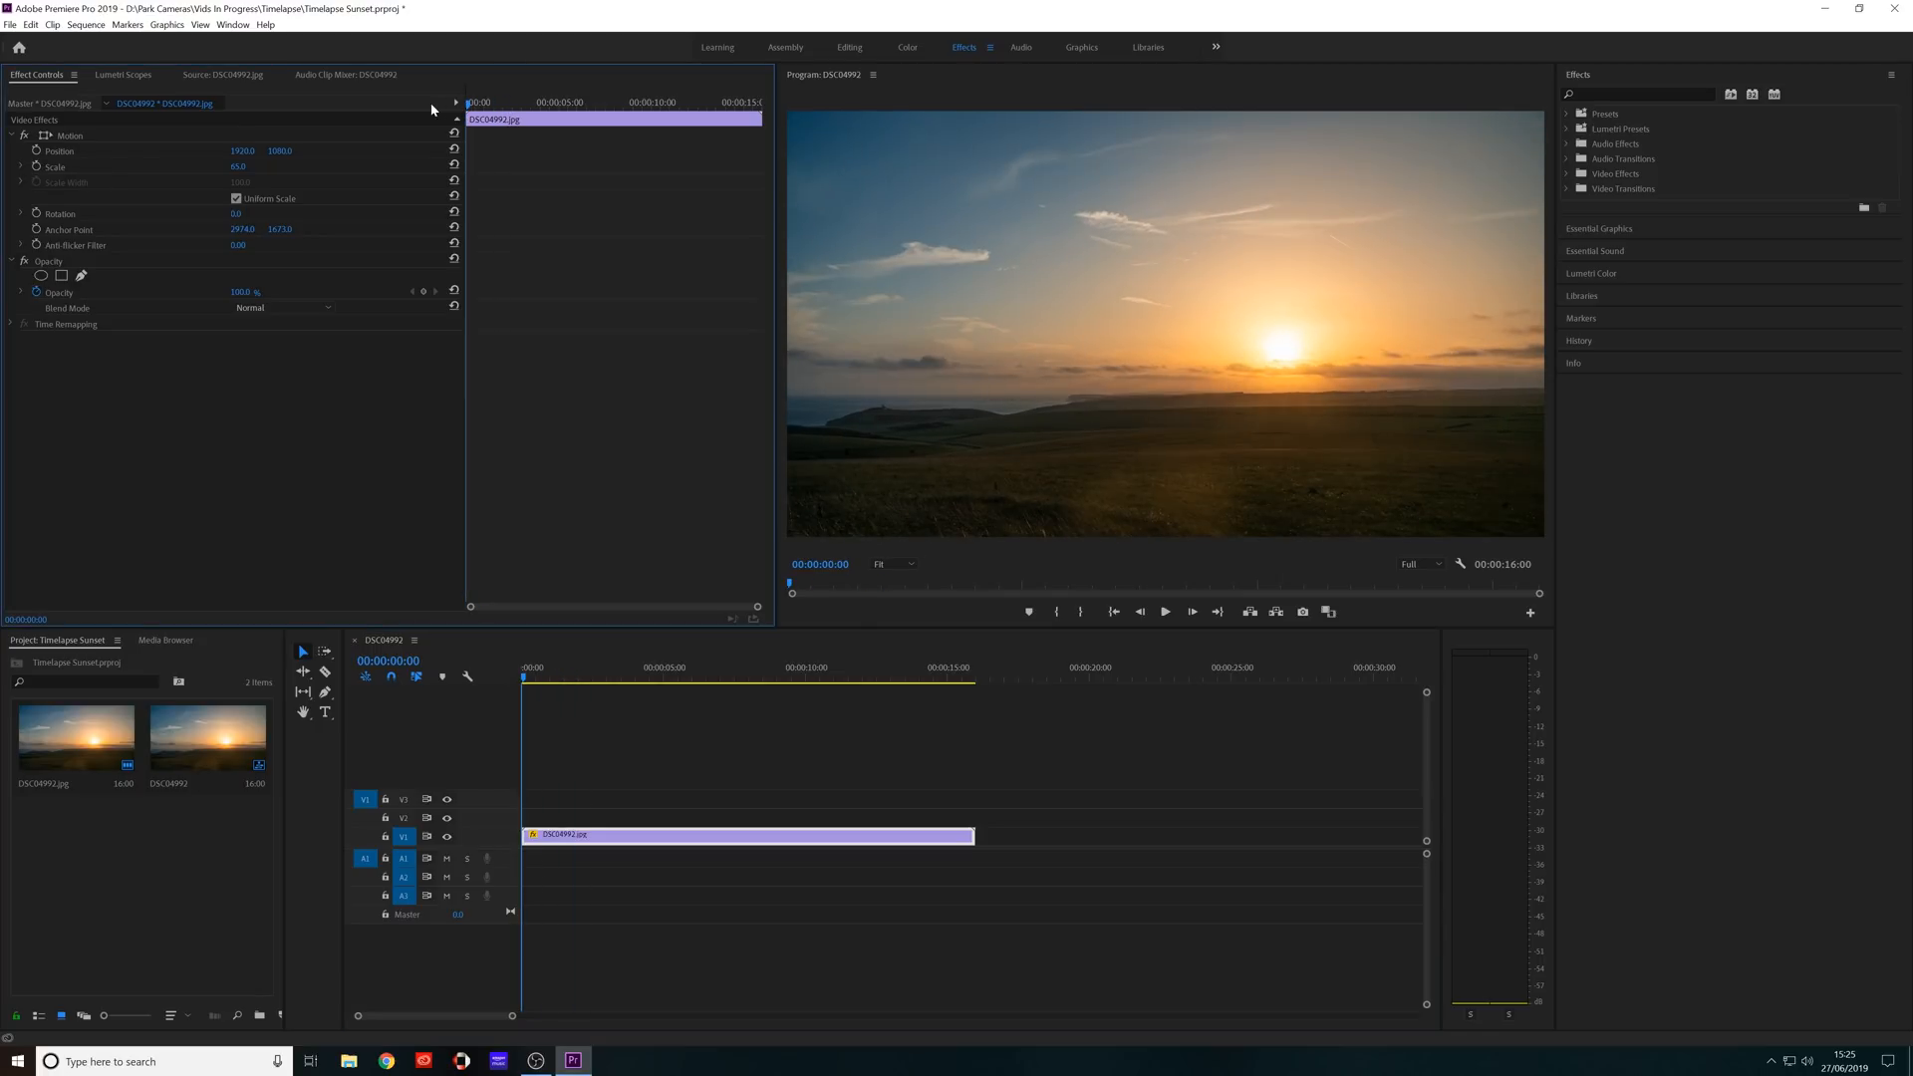
pyautogui.click(36, 167)
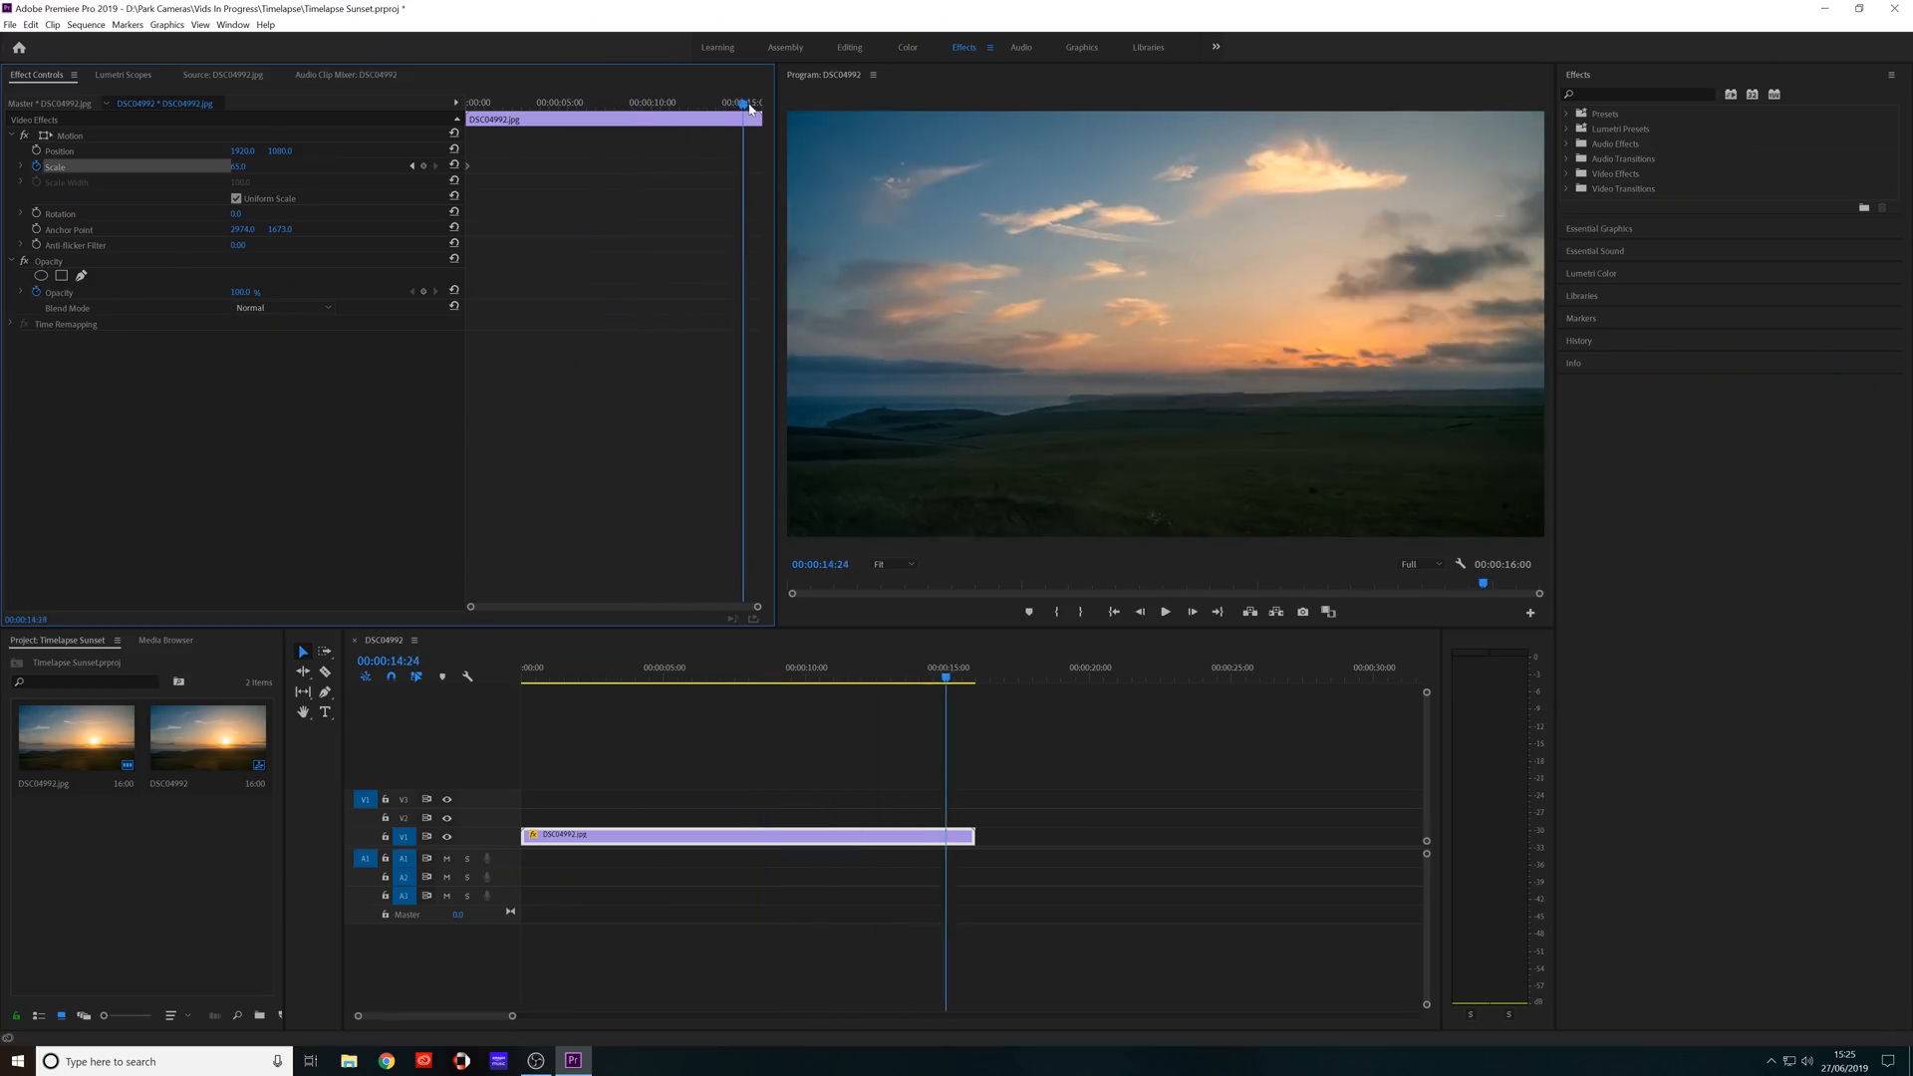
pyautogui.press('Left')
pyautogui.click(241, 168)
pyautogui.write('80')
pyautogui.press('Return')
pyautogui.click(1123, 612)
pyautogui.click(1168, 613)
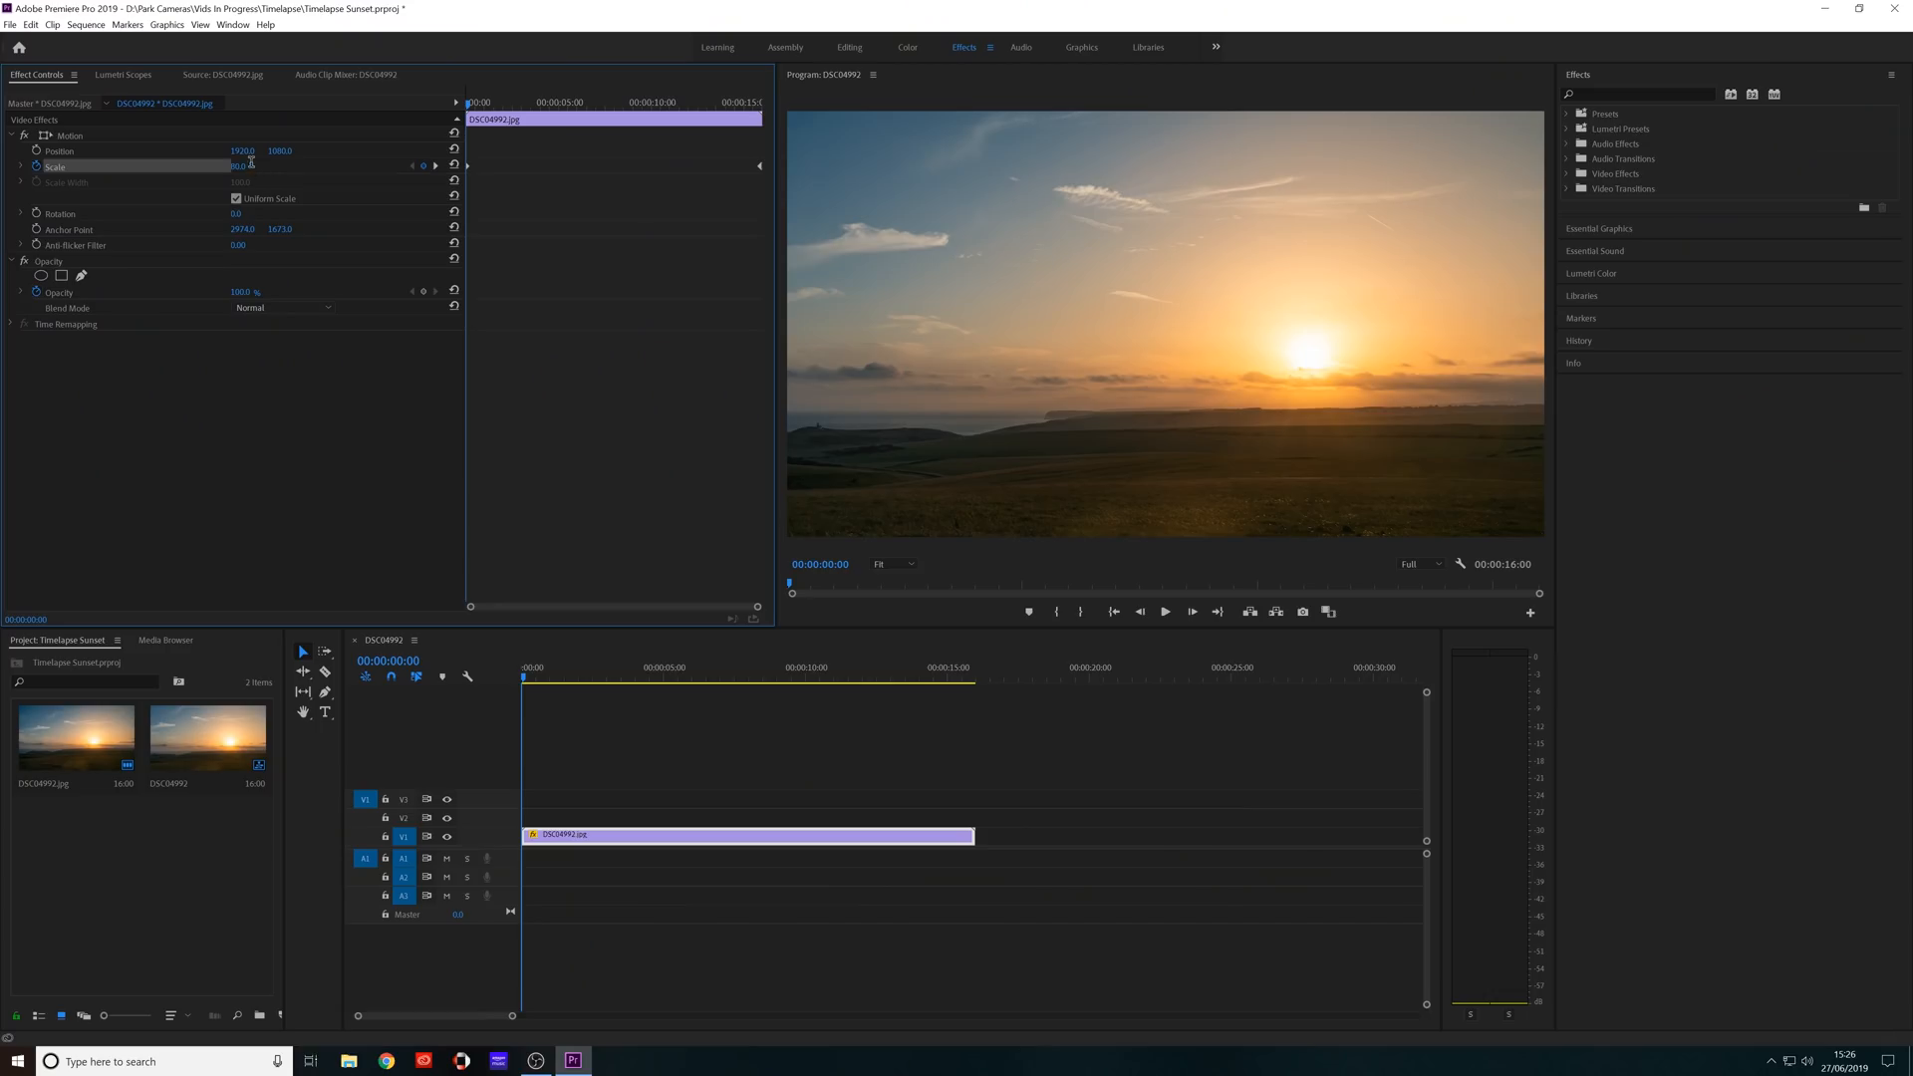
# Set the Scale keyframe at the clip's start to 85 and play back the zoom.
pyautogui.click(251, 162)
pyautogui.write('85')
pyautogui.press('Return')
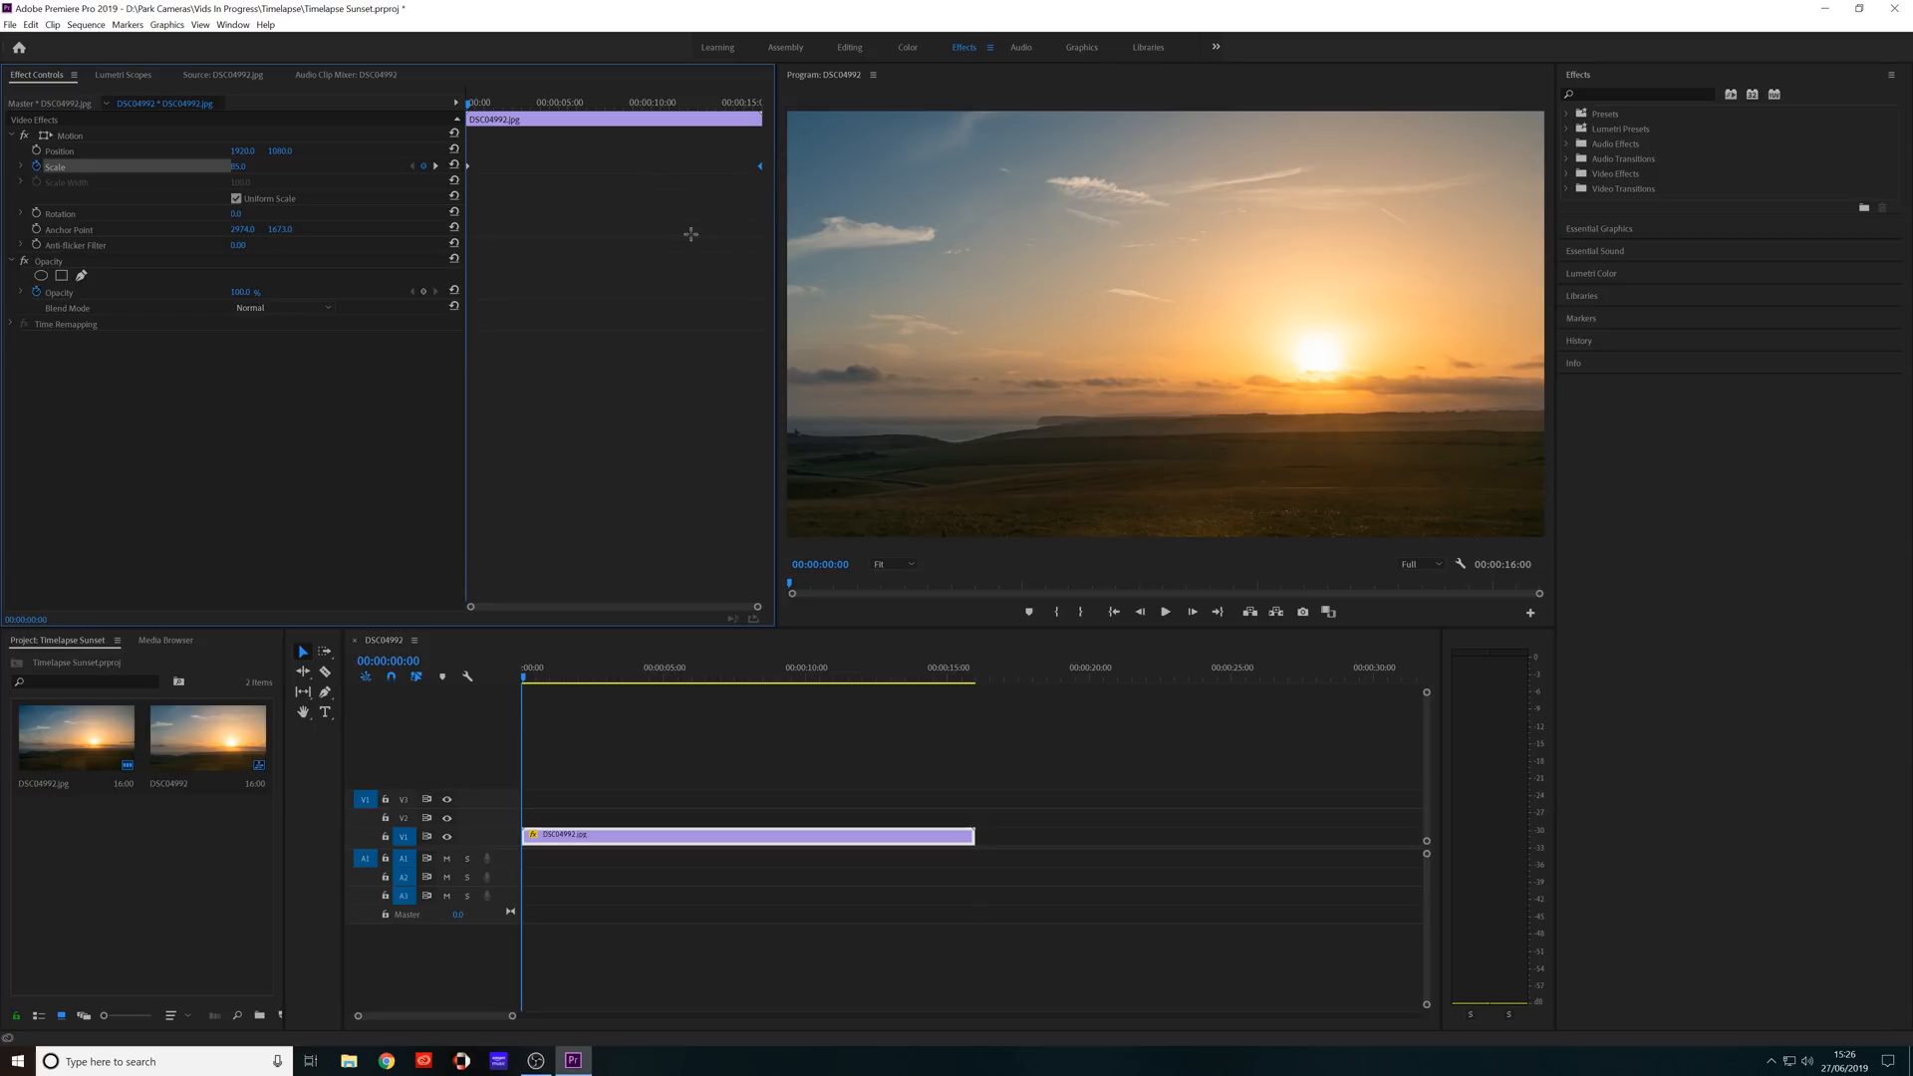
pyautogui.click(1166, 612)
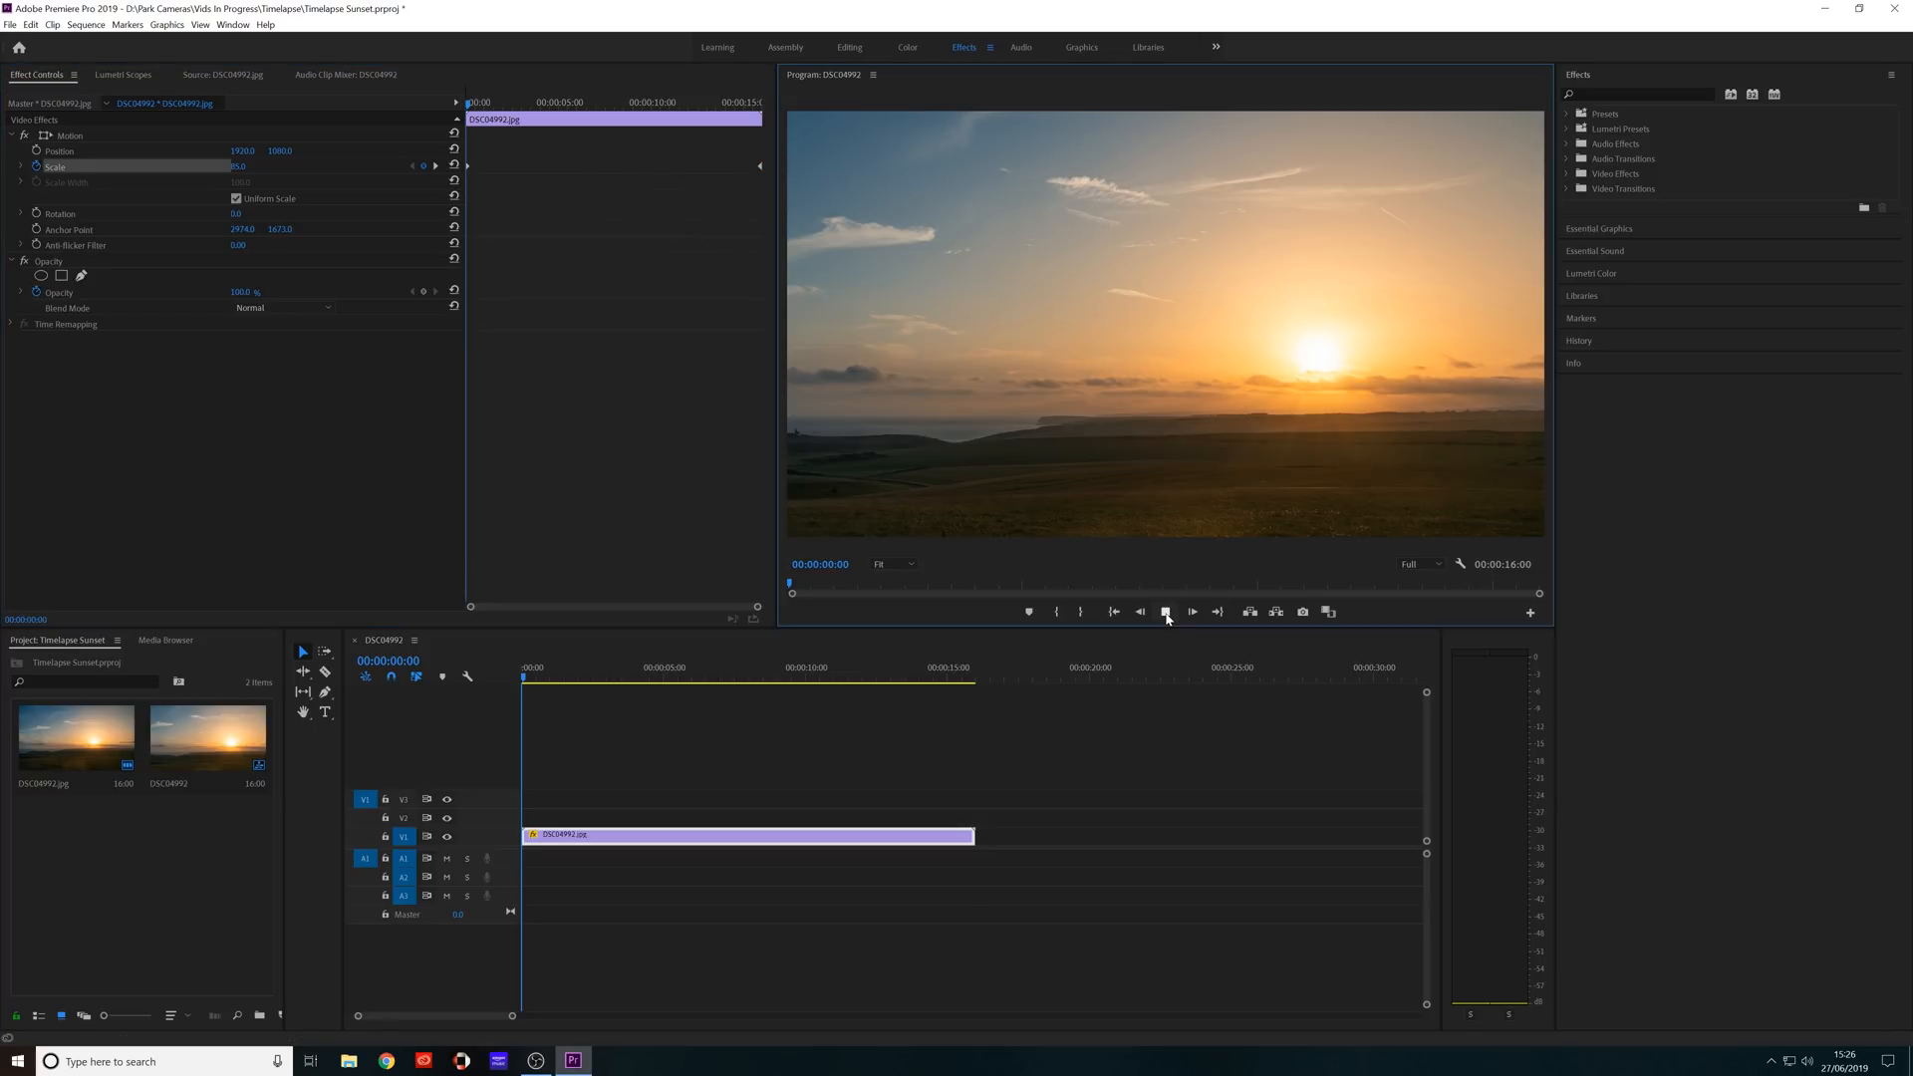